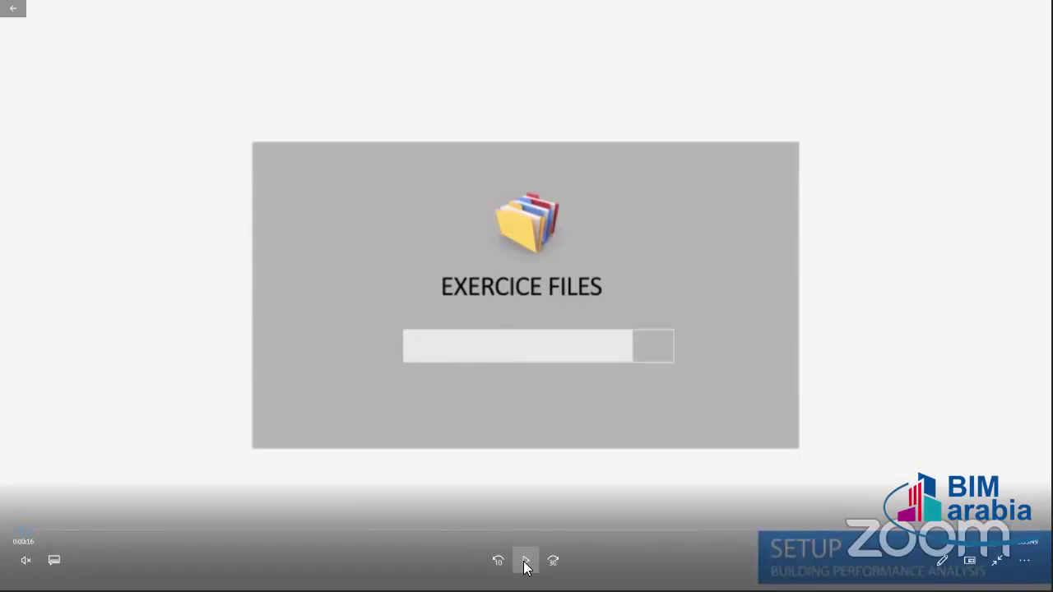
click(525, 562)
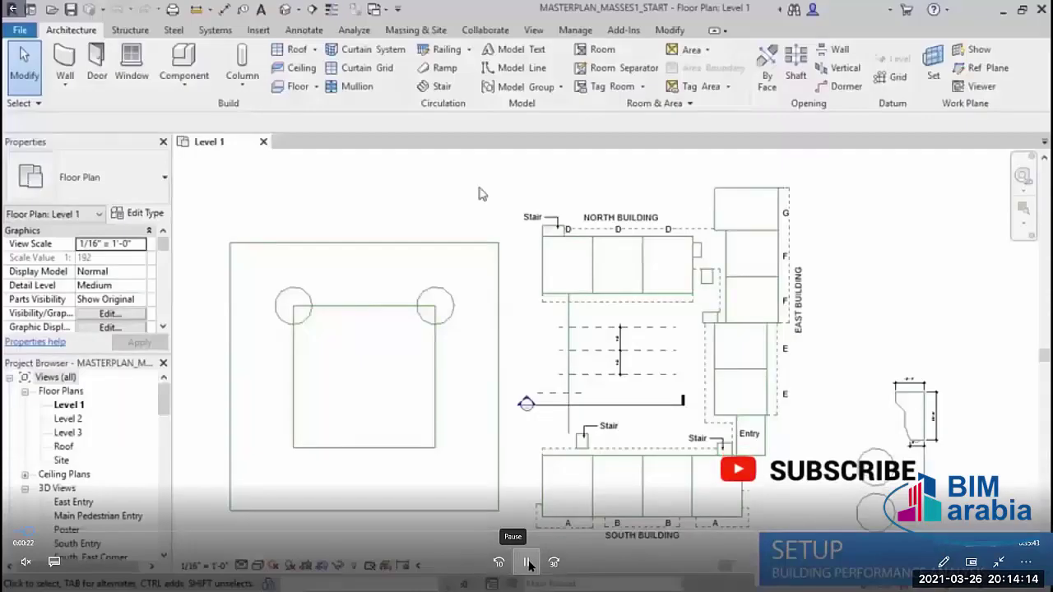
Pause and resume the lecture while it covers Revit's User Interface options page
click(528, 563)
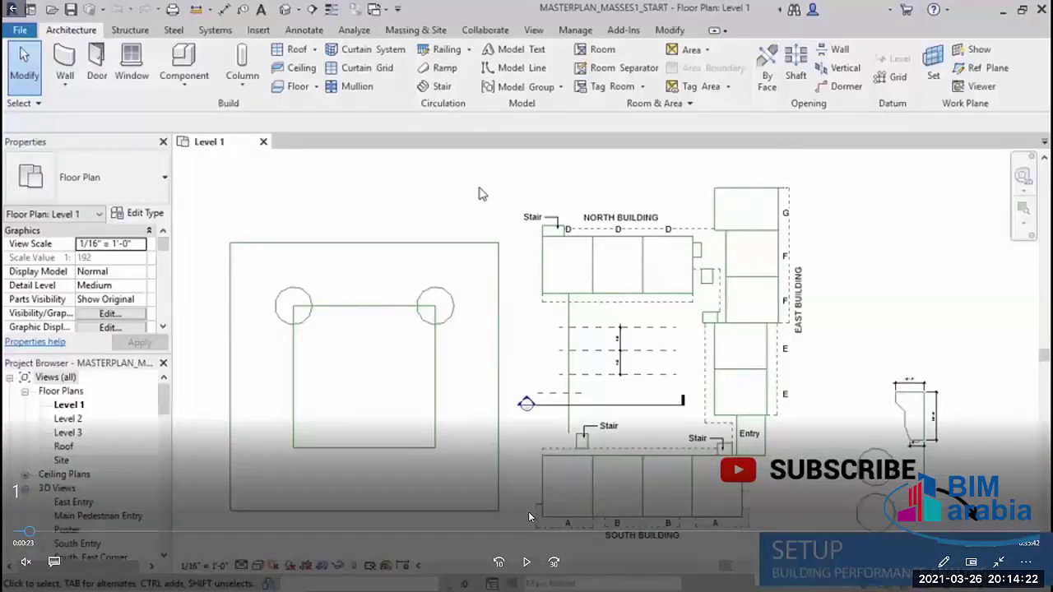
click(527, 562)
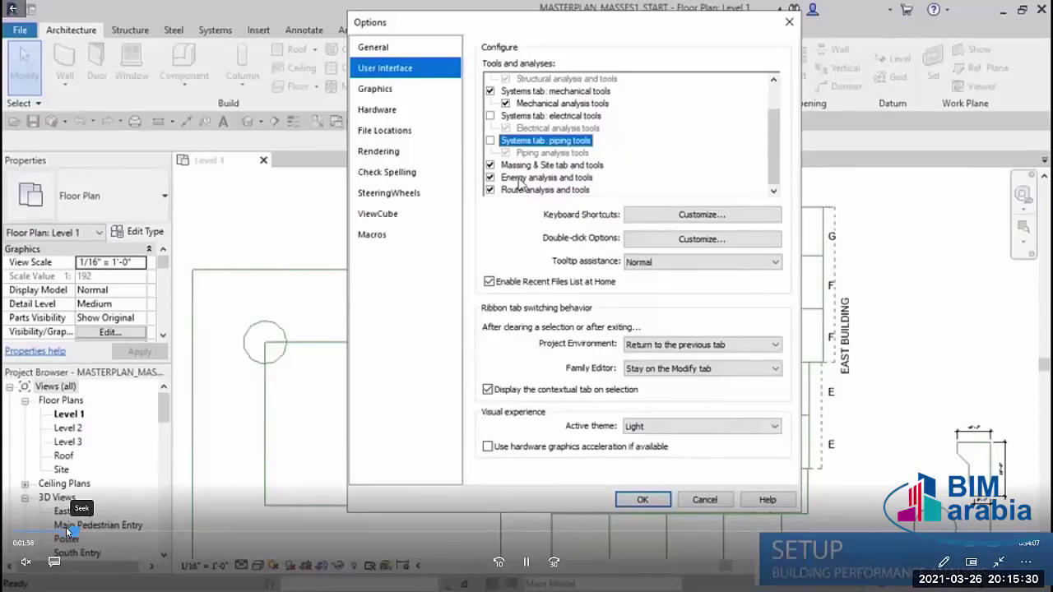
Skip ahead to the Analyze Tab keyboard shortcuts, where Energy Settings is 2
click(70, 531)
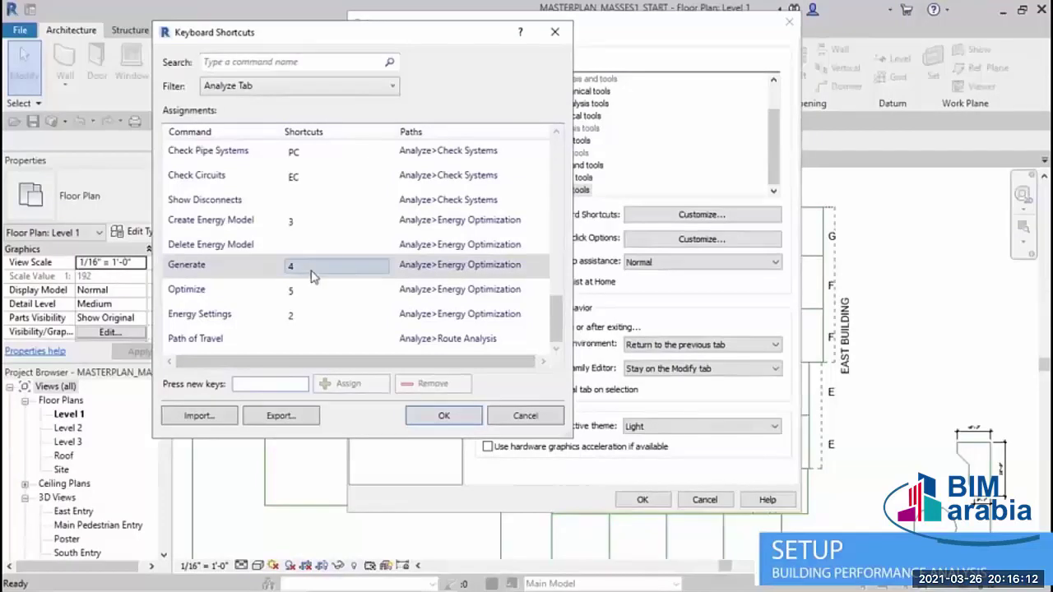
Pause on the shortcut list, then resume into the Double-click Options settings
click(302, 295)
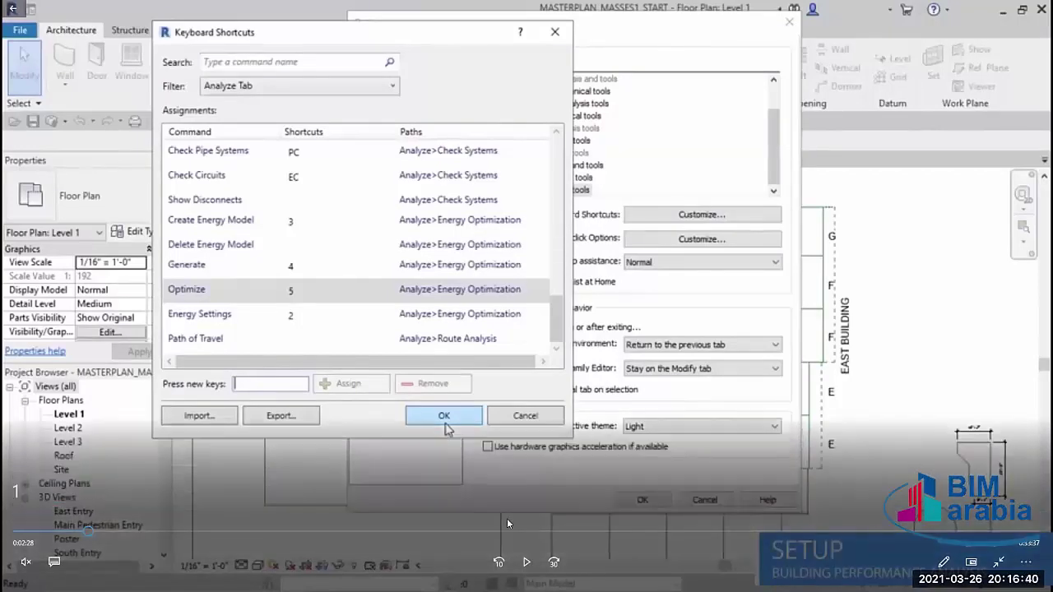
click(507, 523)
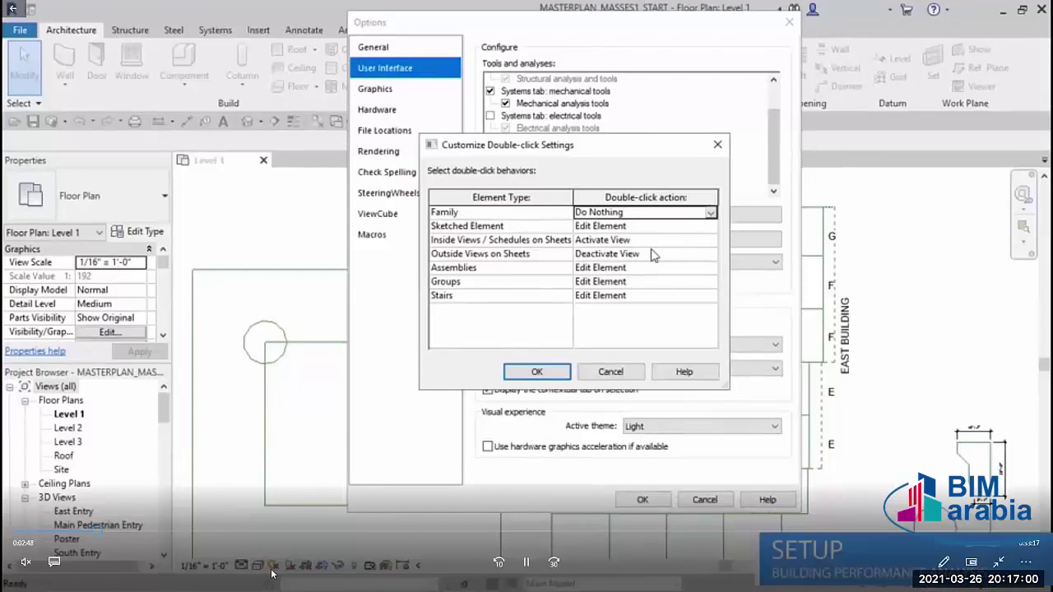
Skip back slightly to review setting the Family double-click action to Do Nothing
click(105, 528)
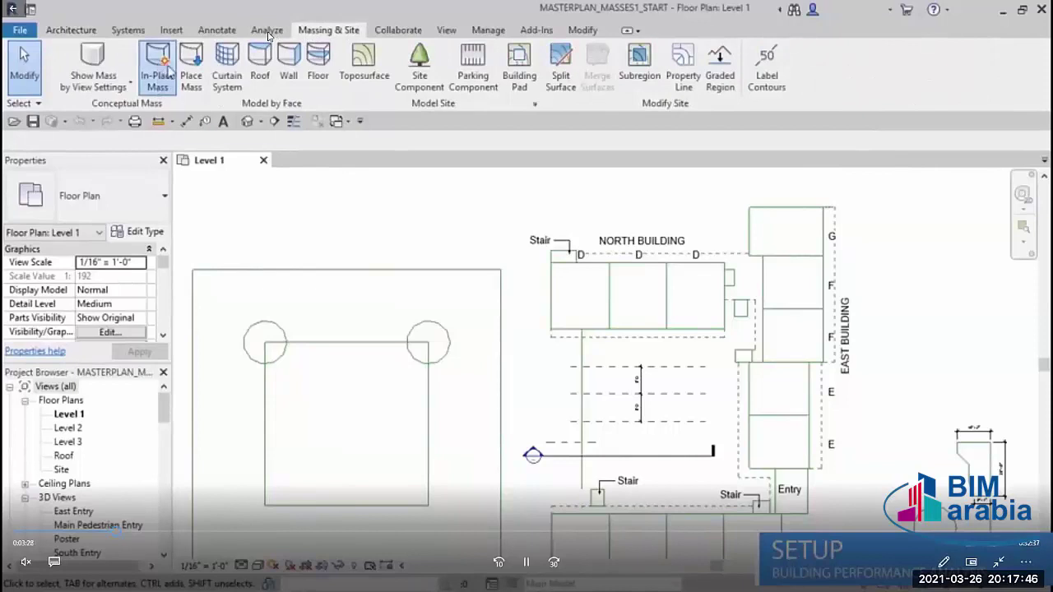
Jump ahead about forty seconds to the Autodesk Insight 'Better Building Performance' page
click(126, 529)
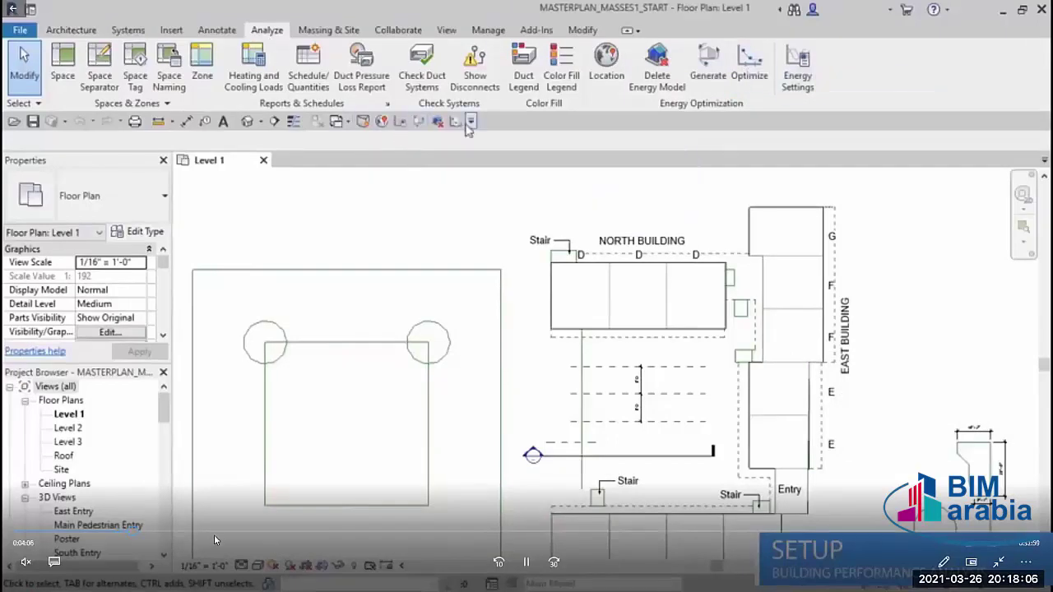
click(144, 531)
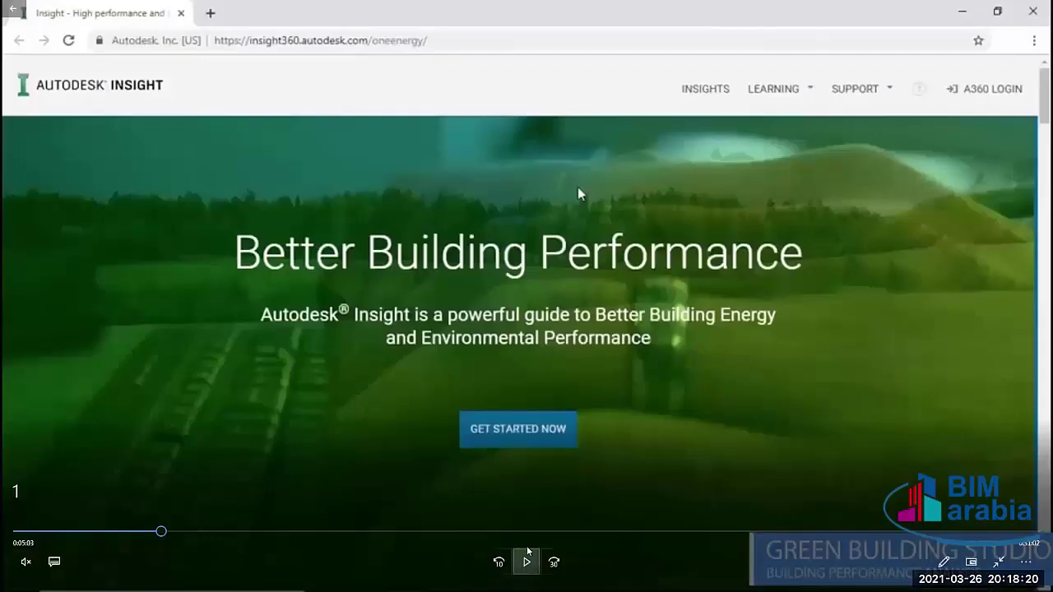
Resume the lecture past the Insight page to the 'Tools ....?!' slide
click(528, 562)
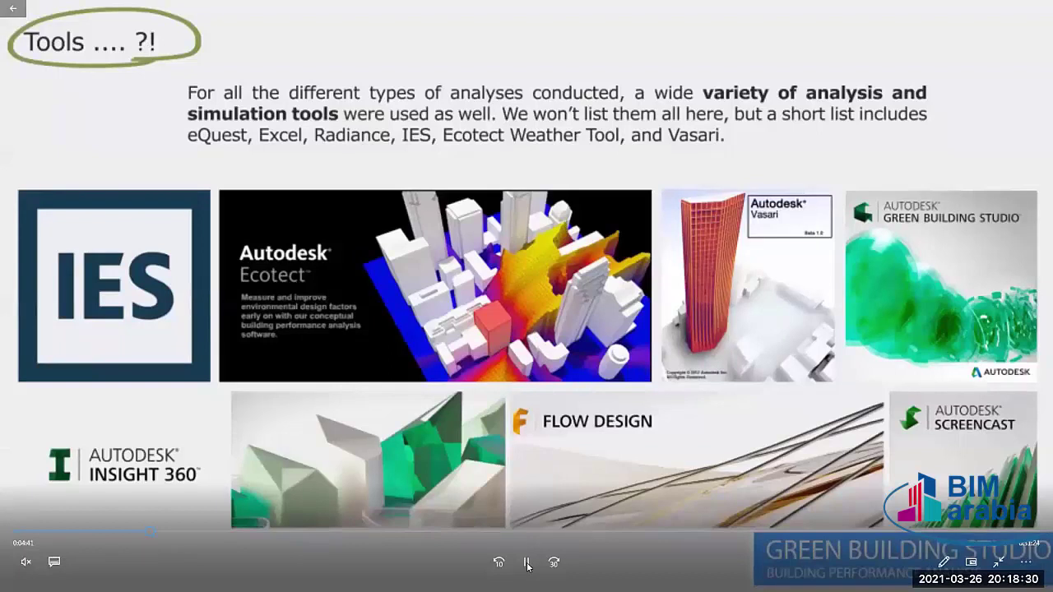
Pause on the 'Tools ....?!' analysis-tools slide, later resuming playback with Space
click(528, 564)
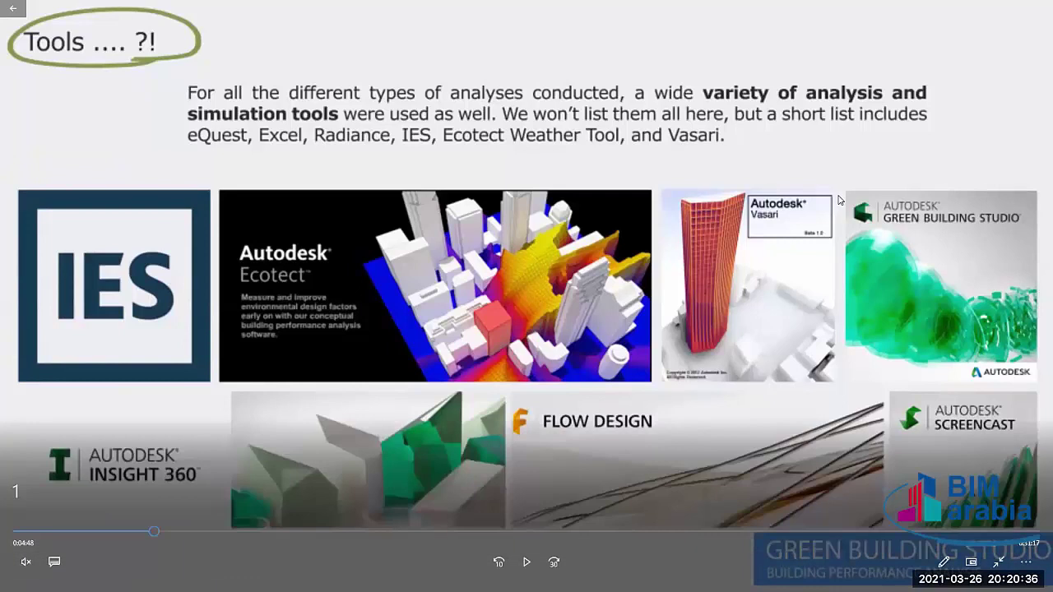
mouse_move(526, 562)
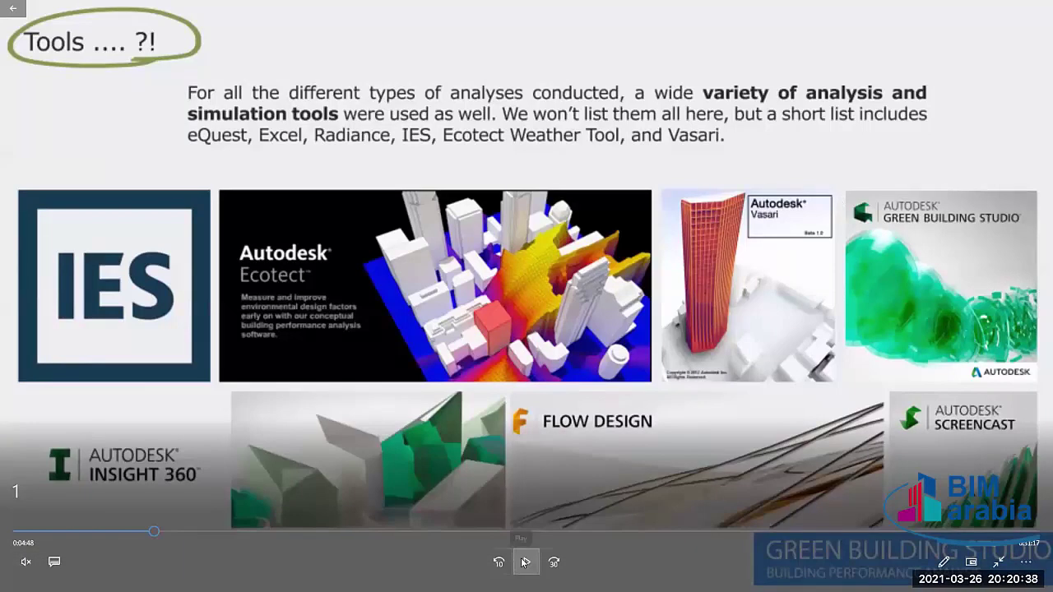
key(space)
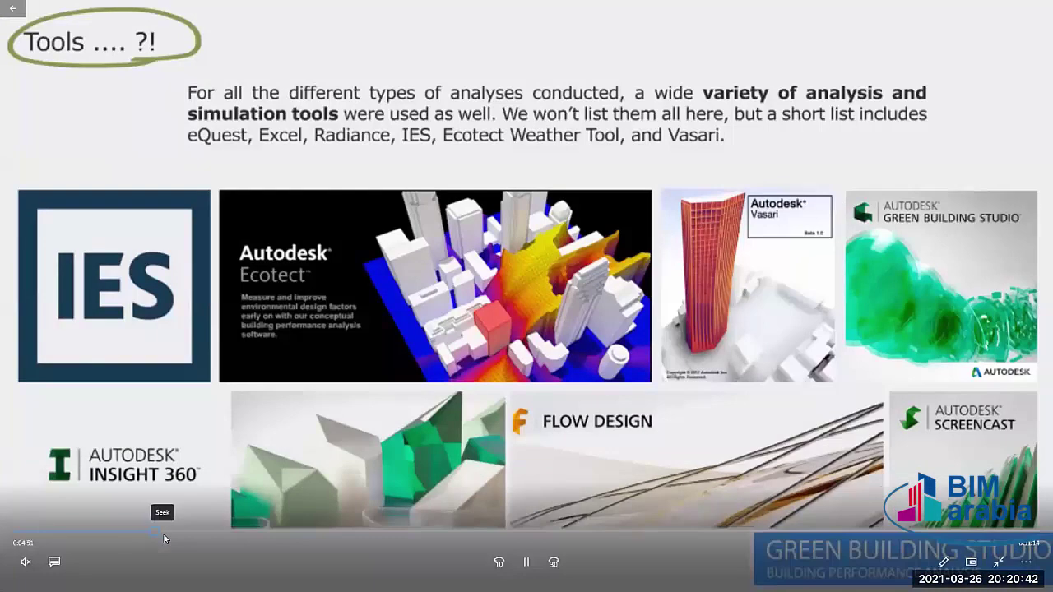
mouse_move(165, 533)
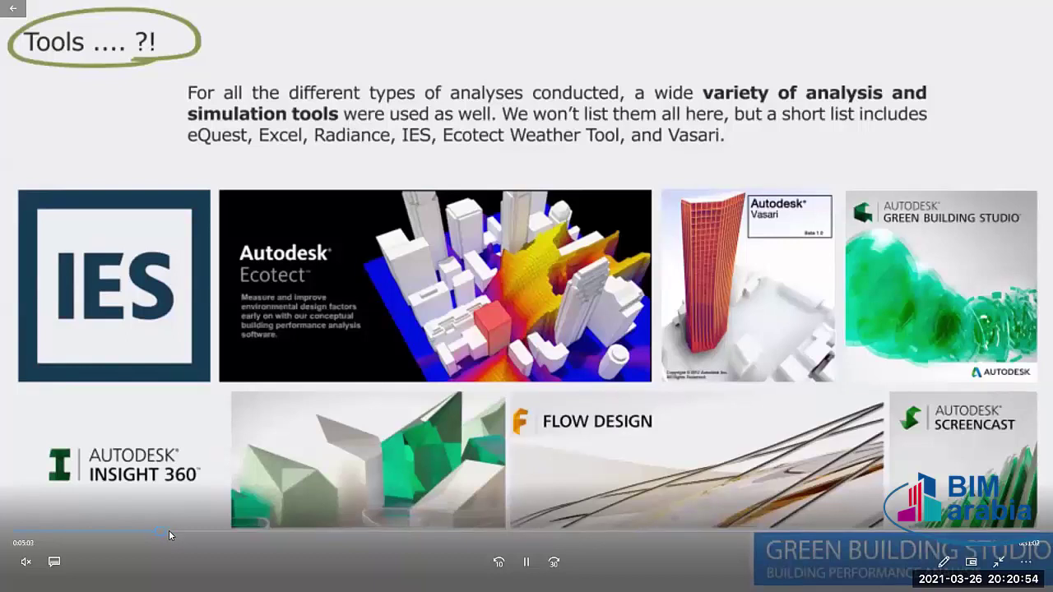
click(168, 533)
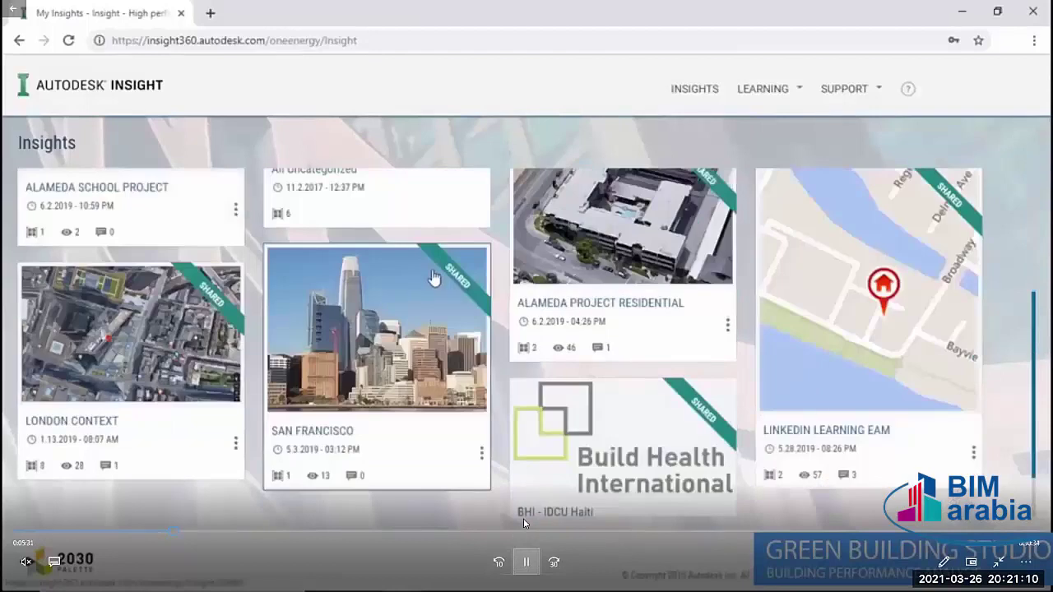
key(space)
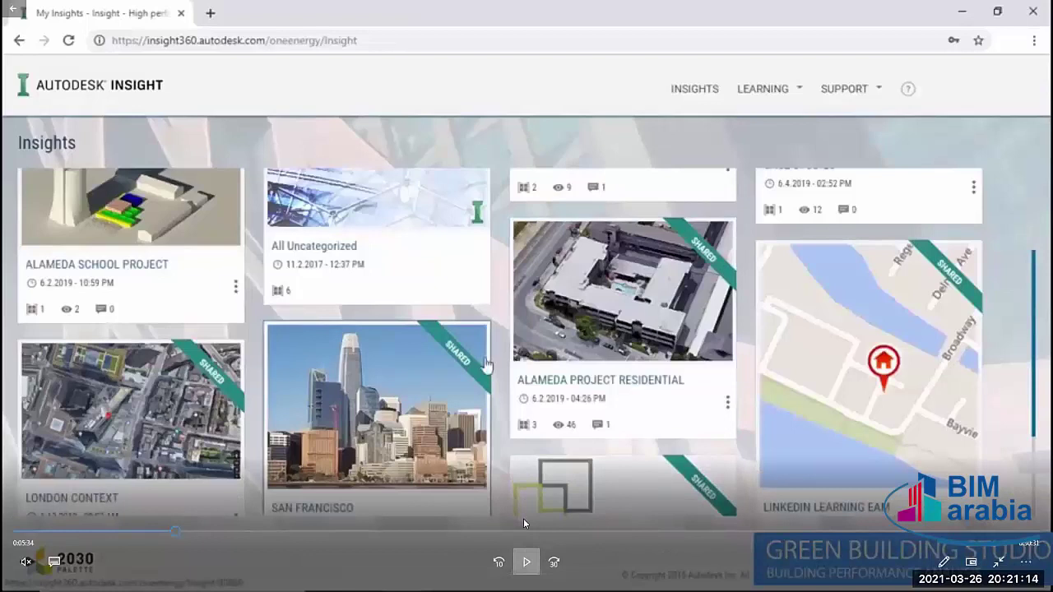
key(space)
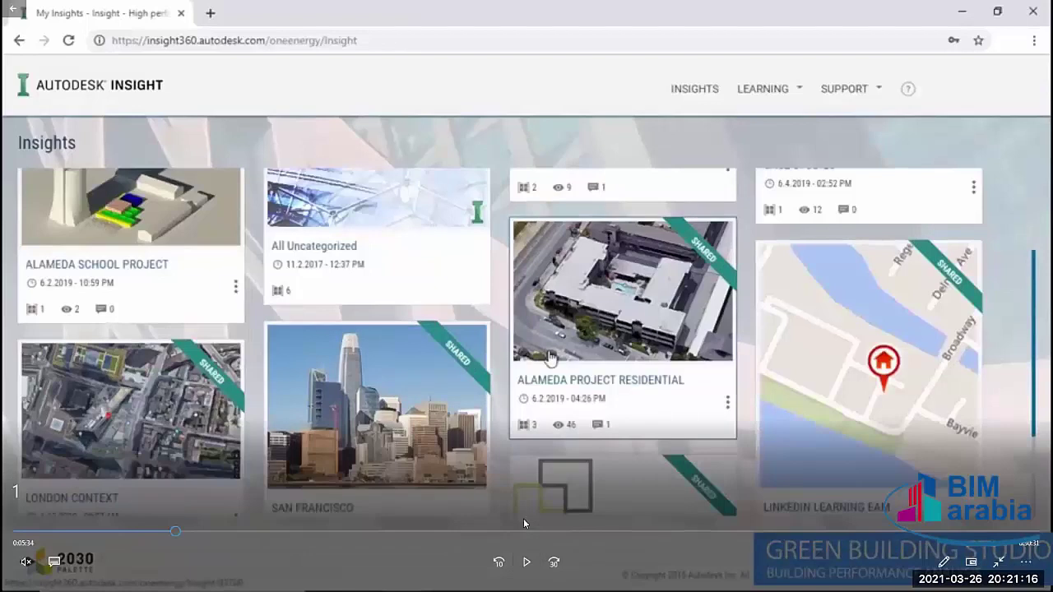
click(524, 566)
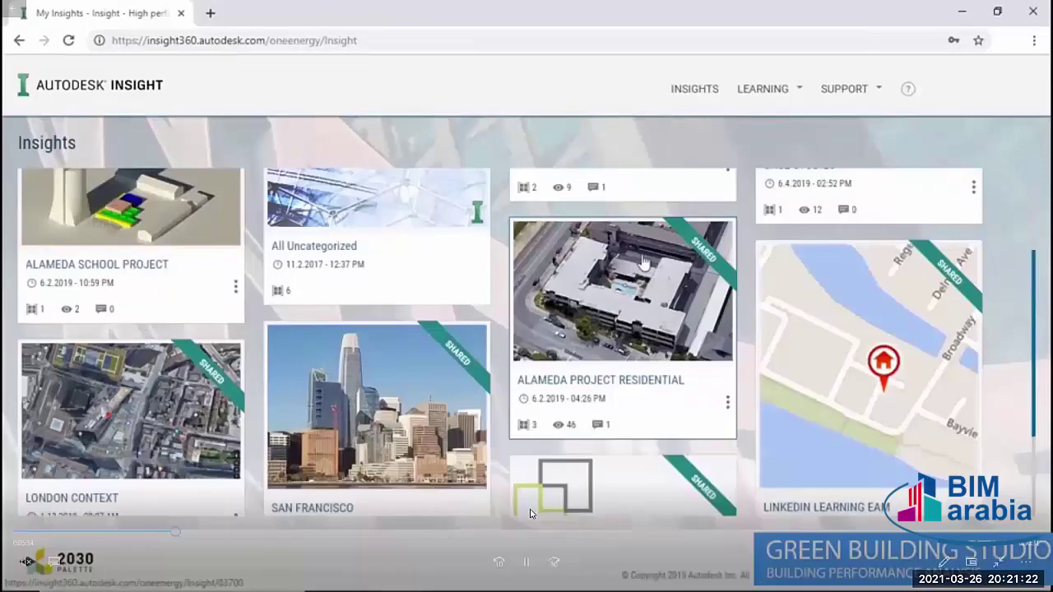
click(529, 563)
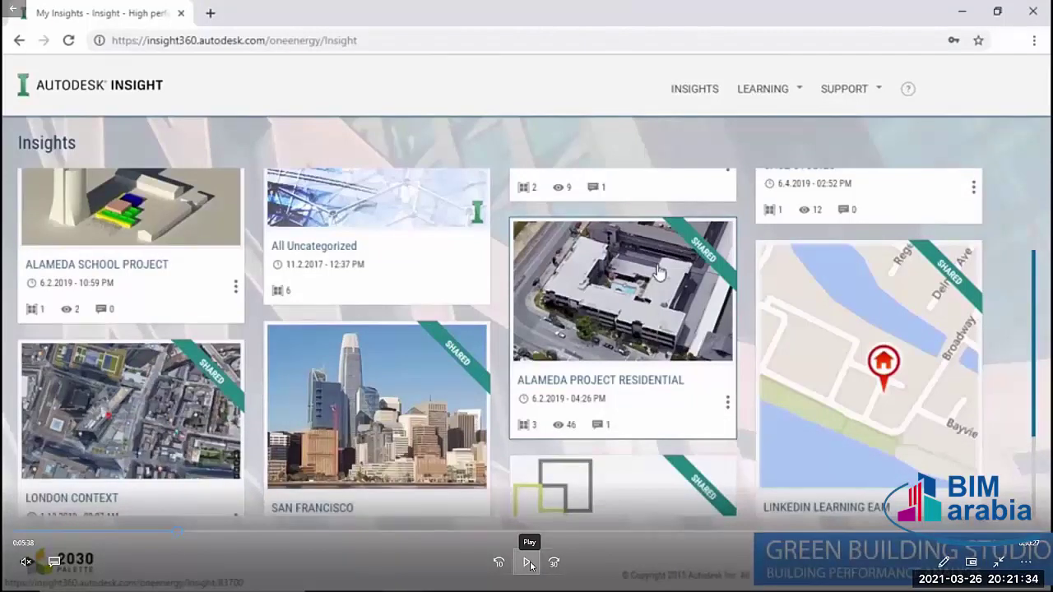
click(527, 563)
Play past the MULTI FAMILY - ALAMEDA insight to the Green Building Studio page
click(528, 563)
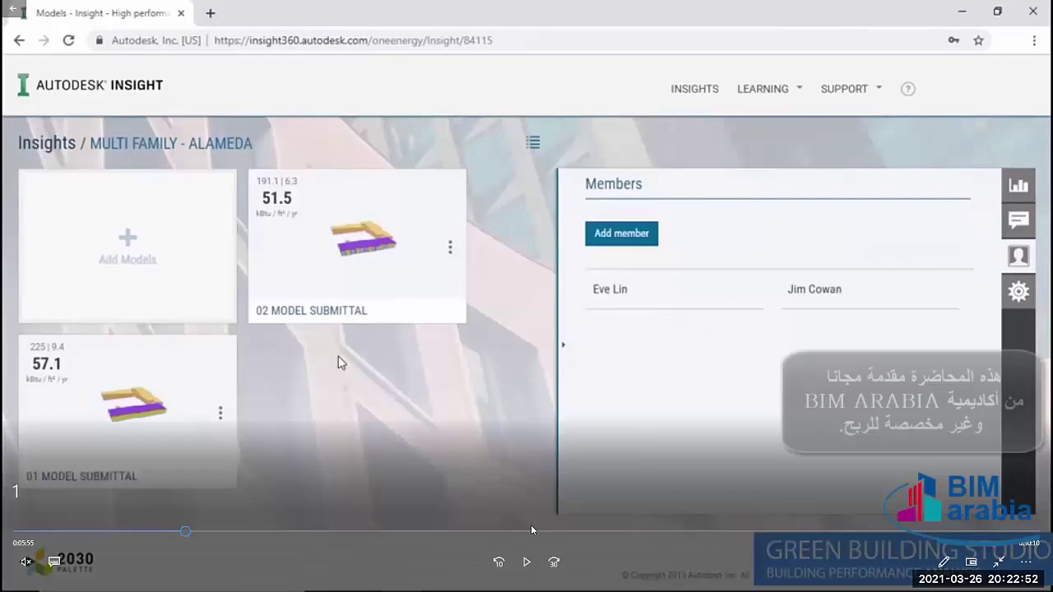
key(space)
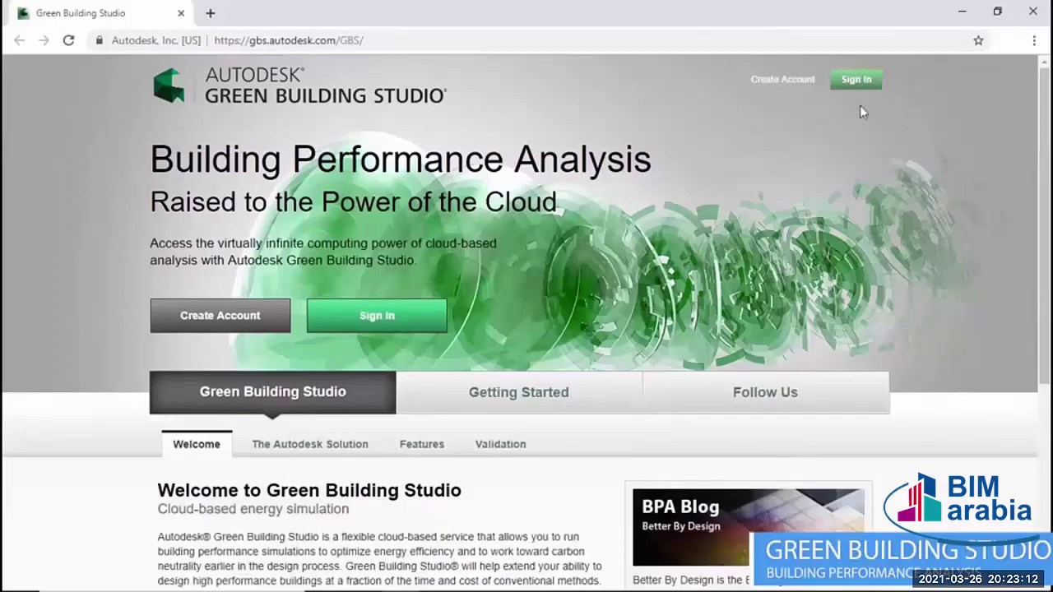
Move from the Green Building Studio welcome page to the My Projects list
click(856, 88)
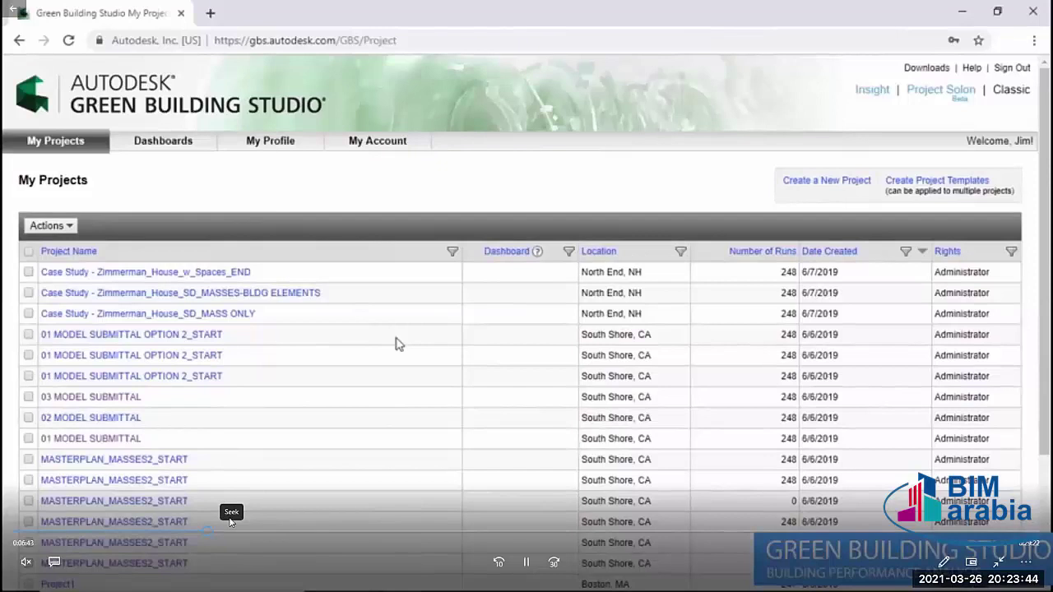
Jump the lecture ahead to 7:01, where the Green Building Studio weather charts appear
click(217, 525)
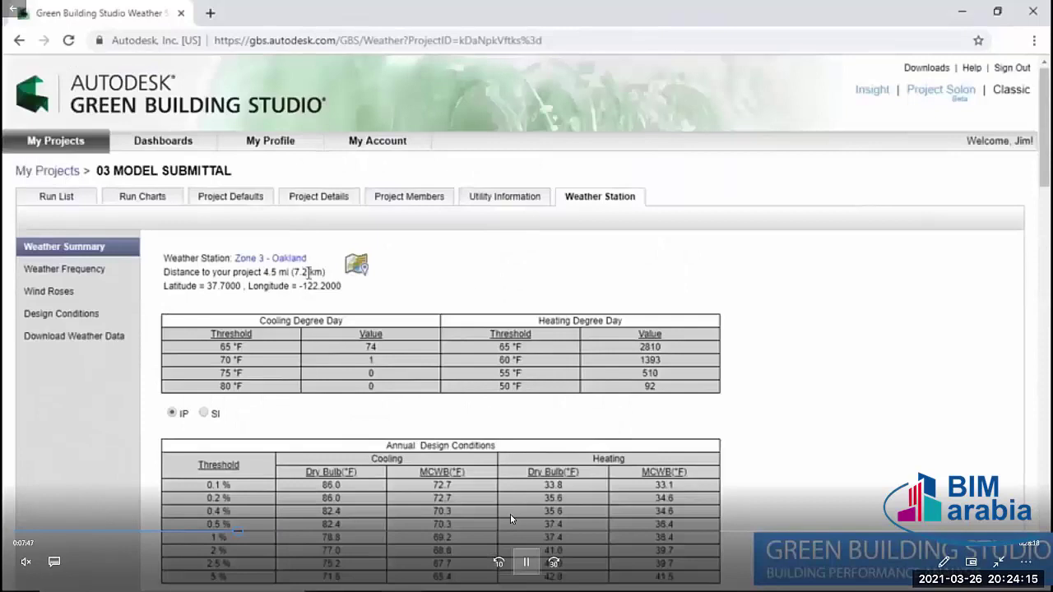
Pause, then resume the lecture through the Zone 3 - Oakland weather summary and degree days
click(510, 515)
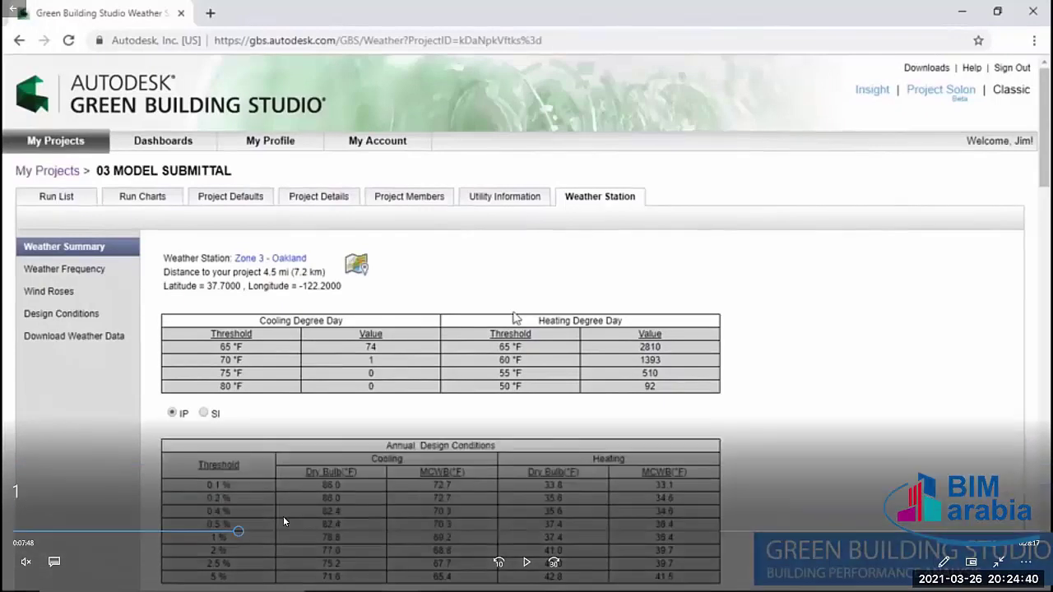
click(523, 563)
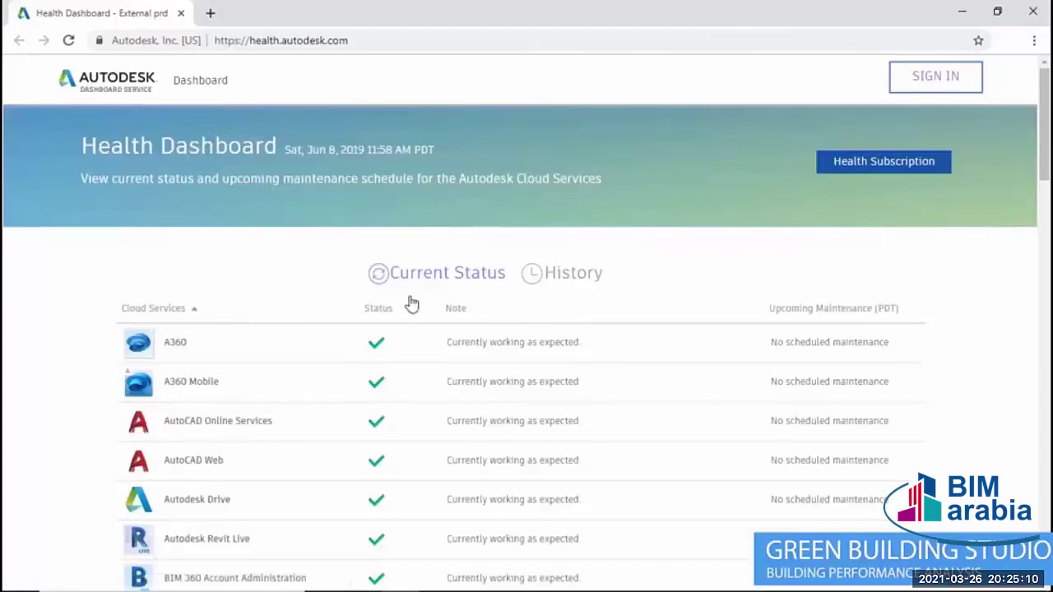
Scroll through the Health Dashboard's Current Status list, then jump to the Workflow slide at 9:42
scroll(346, 274, down, 1)
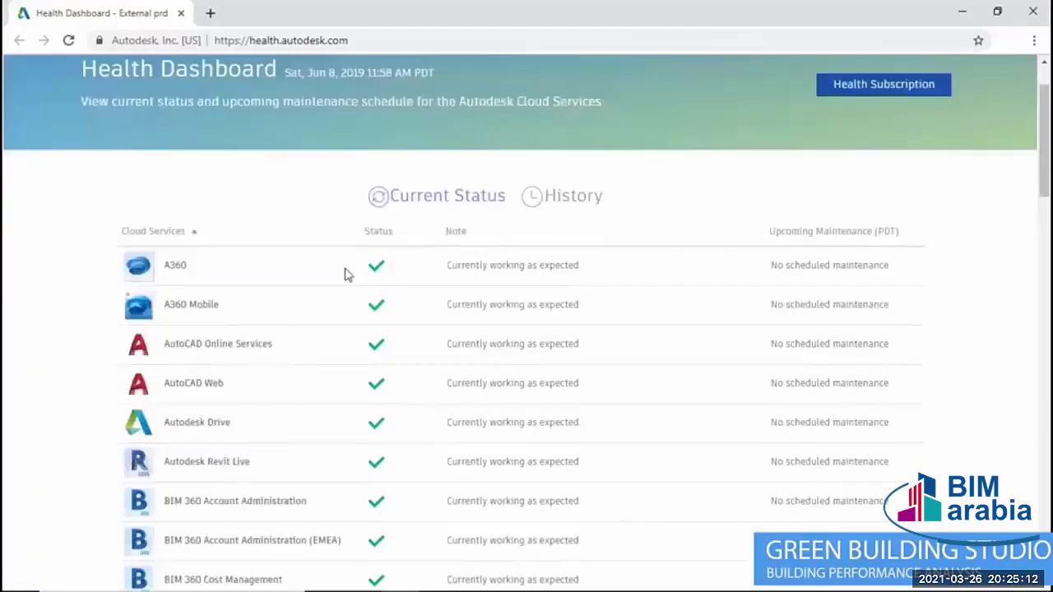
scroll(258, 305, down, 1)
scroll(266, 284, down, 1)
scroll(272, 269, down, 1)
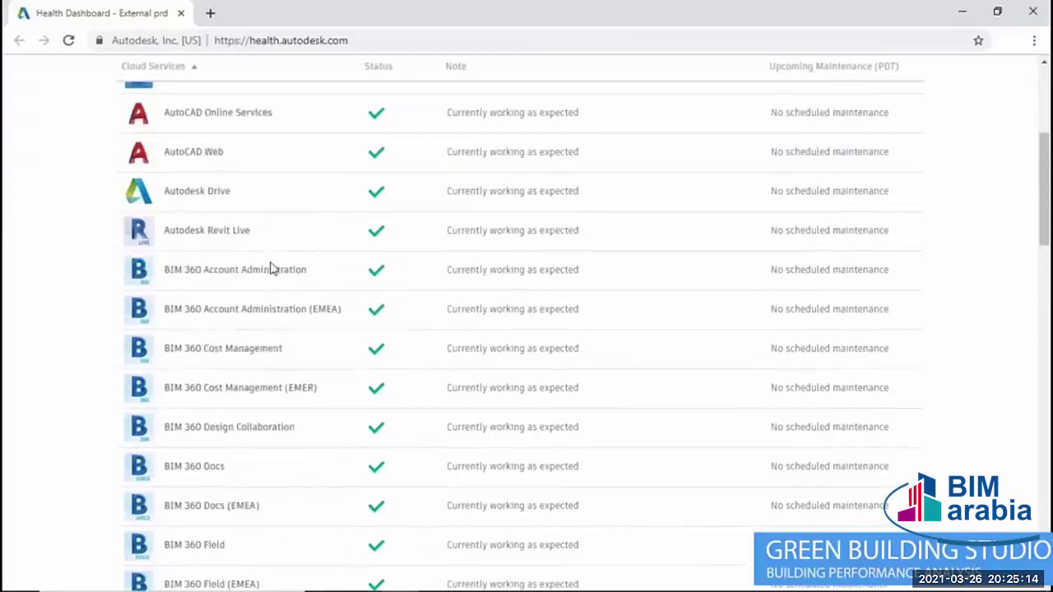
scroll(346, 288, down, 1)
scroll(387, 317, down, 1)
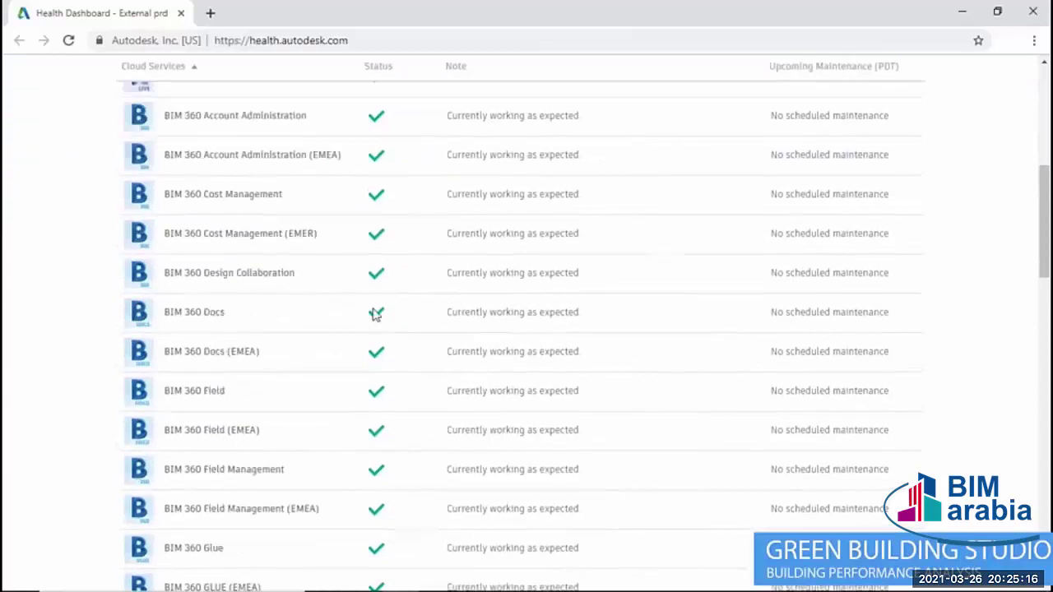
scroll(345, 322, down, 1)
scroll(344, 326, down, 1)
scroll(345, 325, down, 1)
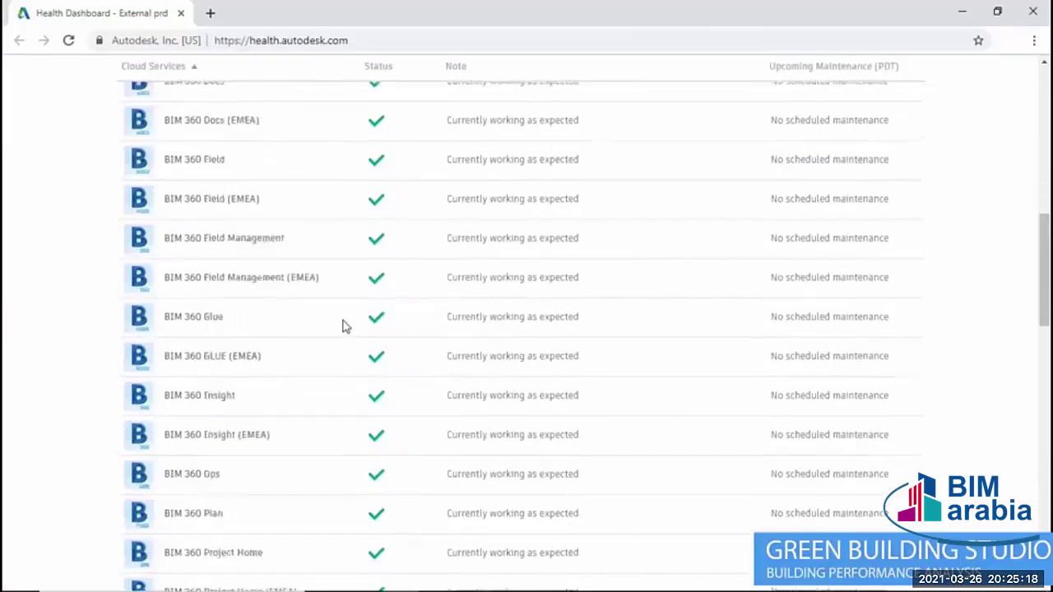
scroll(329, 254, down, 2)
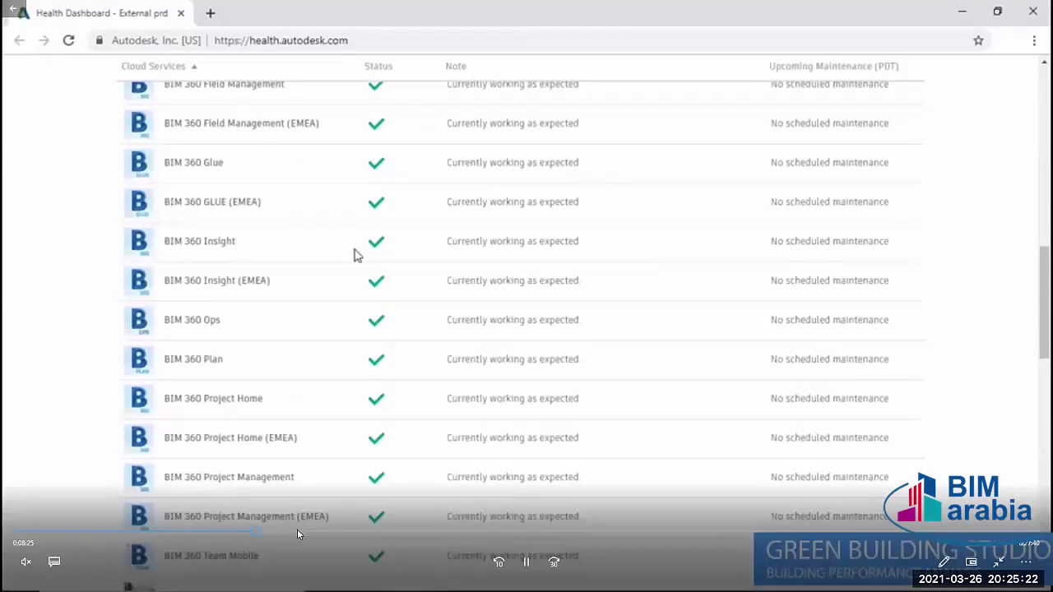
click(297, 532)
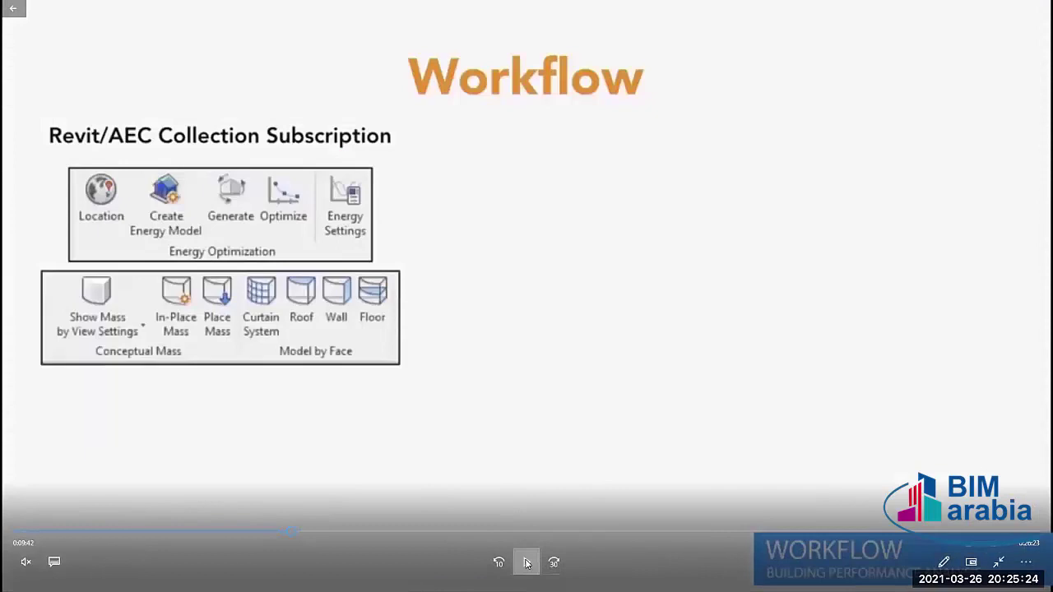
Pause and resume the Workflow slide, then skip forward to the Insight Dashboard column
click(527, 563)
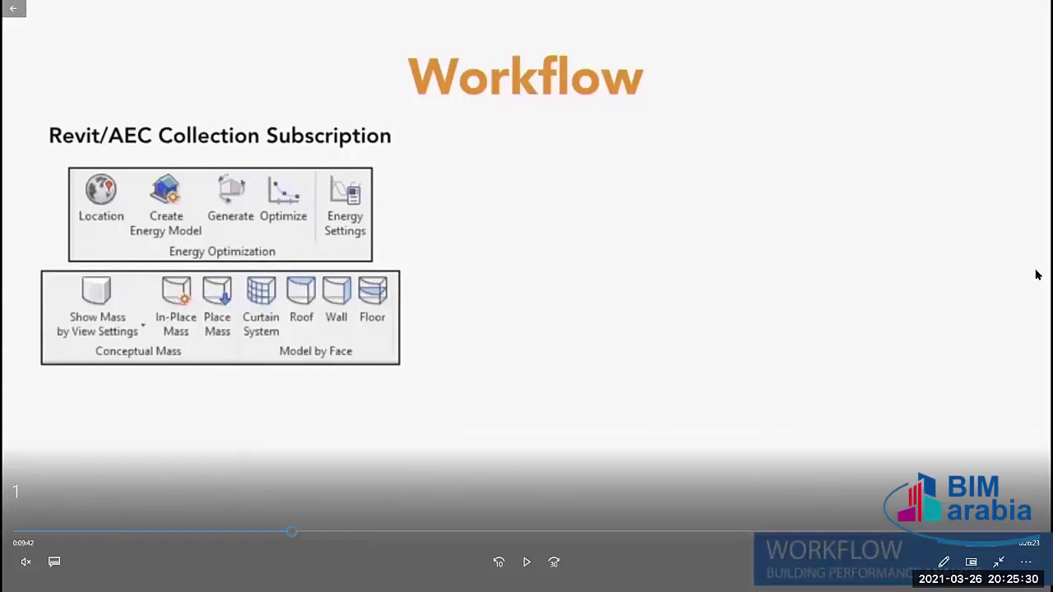
click(537, 566)
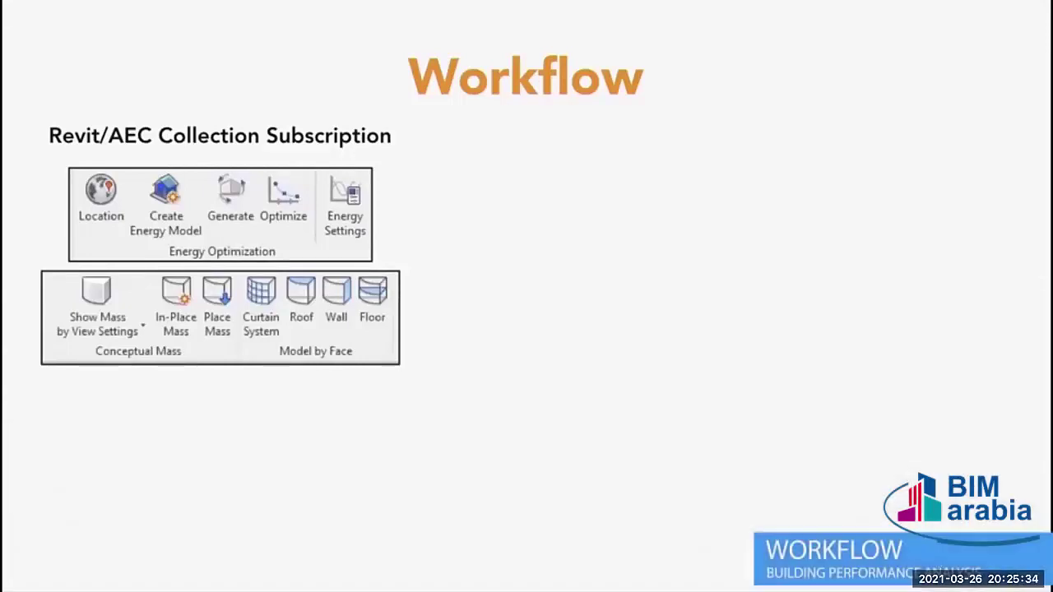
click(853, 325)
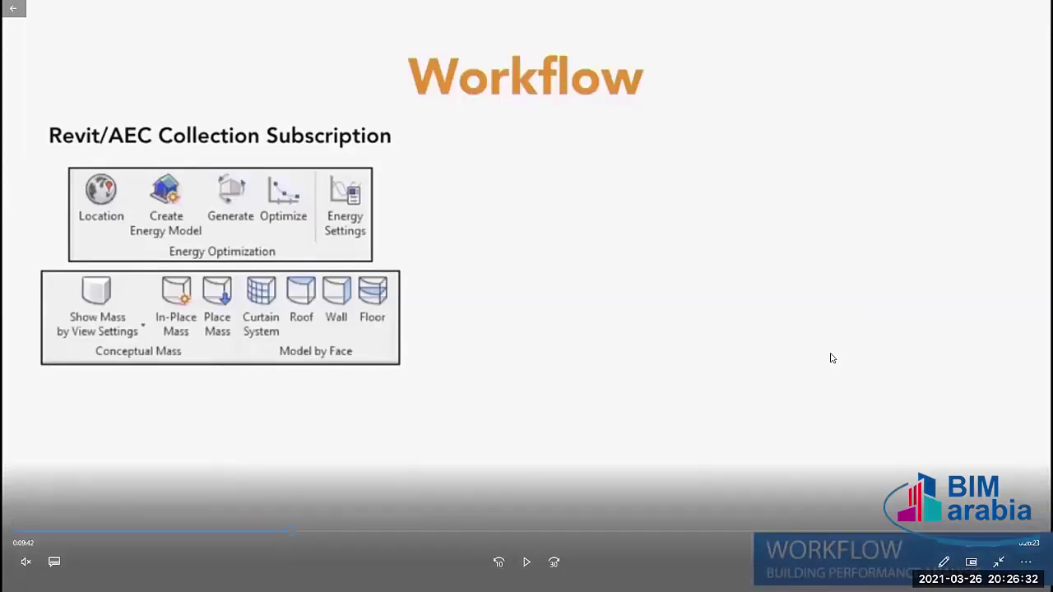
mouse_move(524, 559)
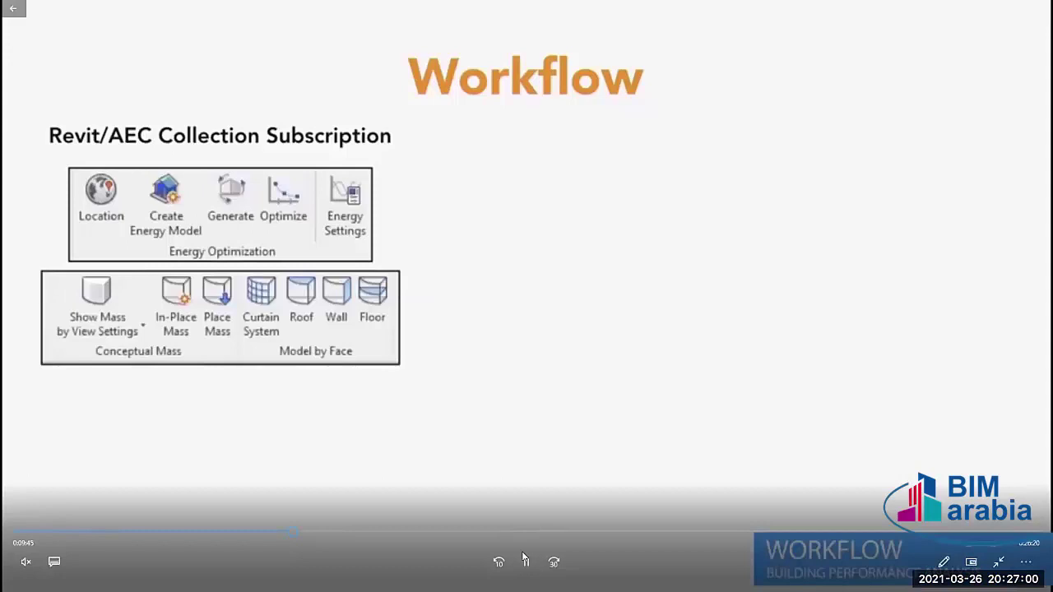
key(Right)
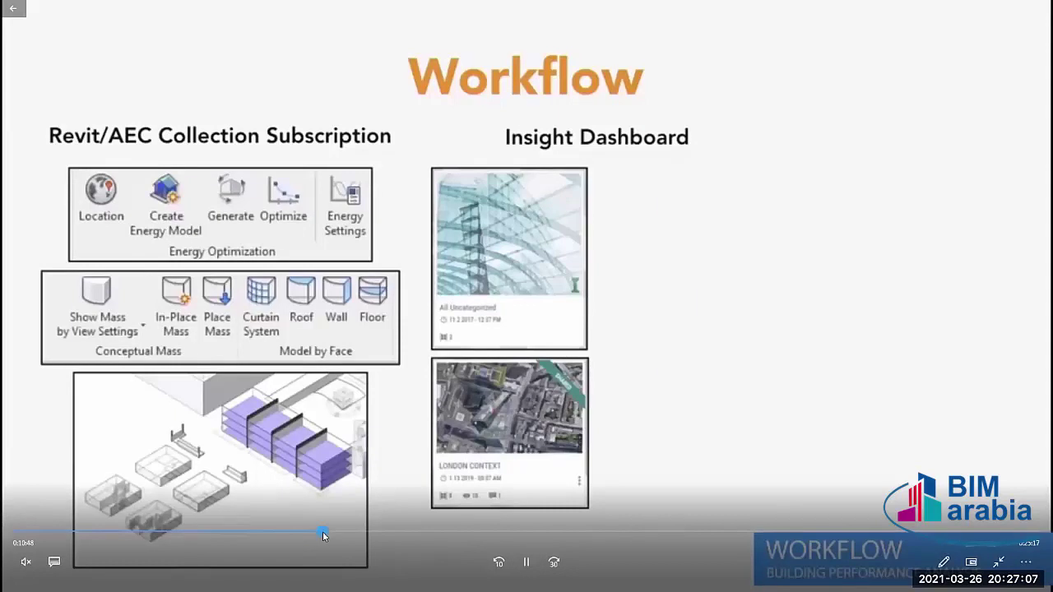
Jump past the Insight dashboard results and play on to the Masses and Building Elements slide
click(322, 532)
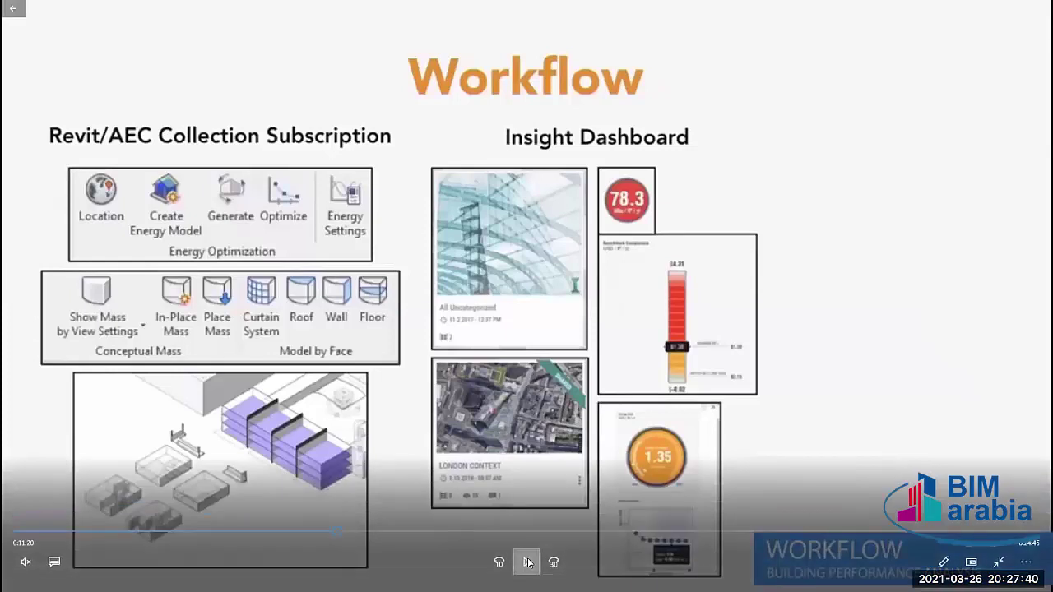
click(527, 562)
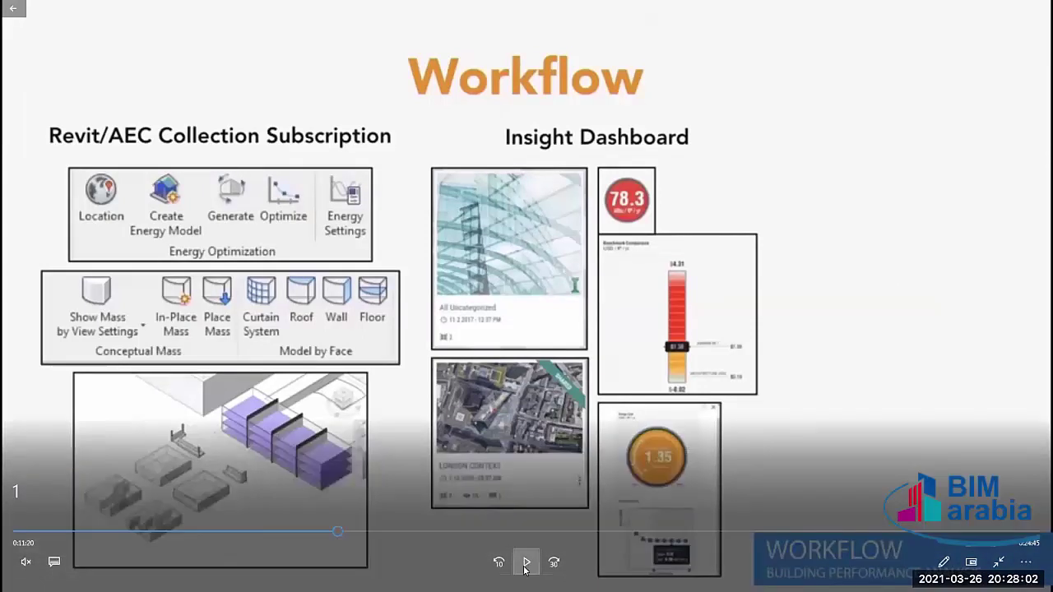
click(526, 563)
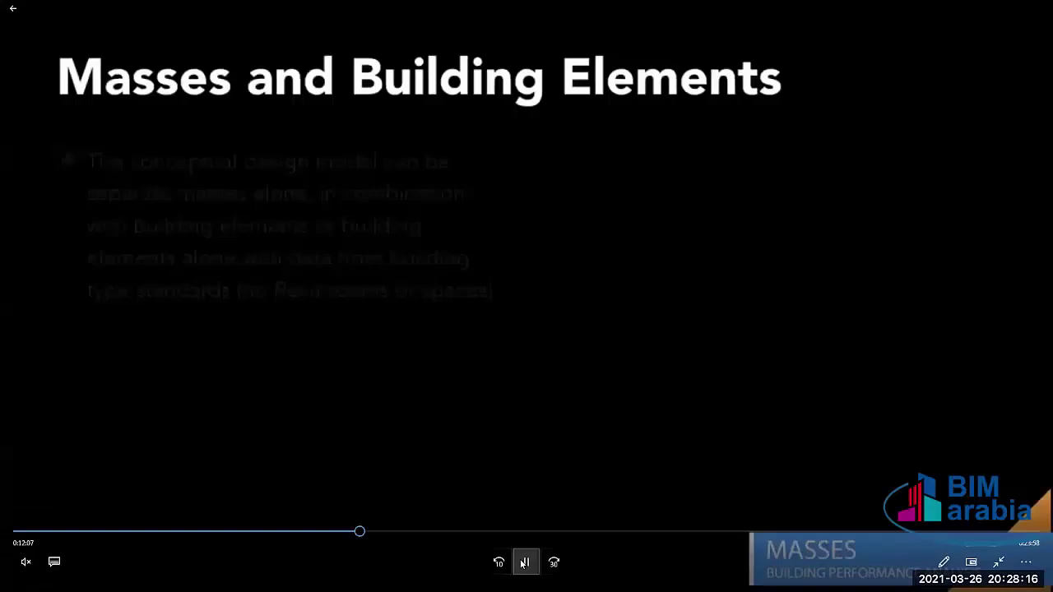
Pause on the Masses slide, resume, then jump to its Energy Settings and Revit spaces bullets
key(space)
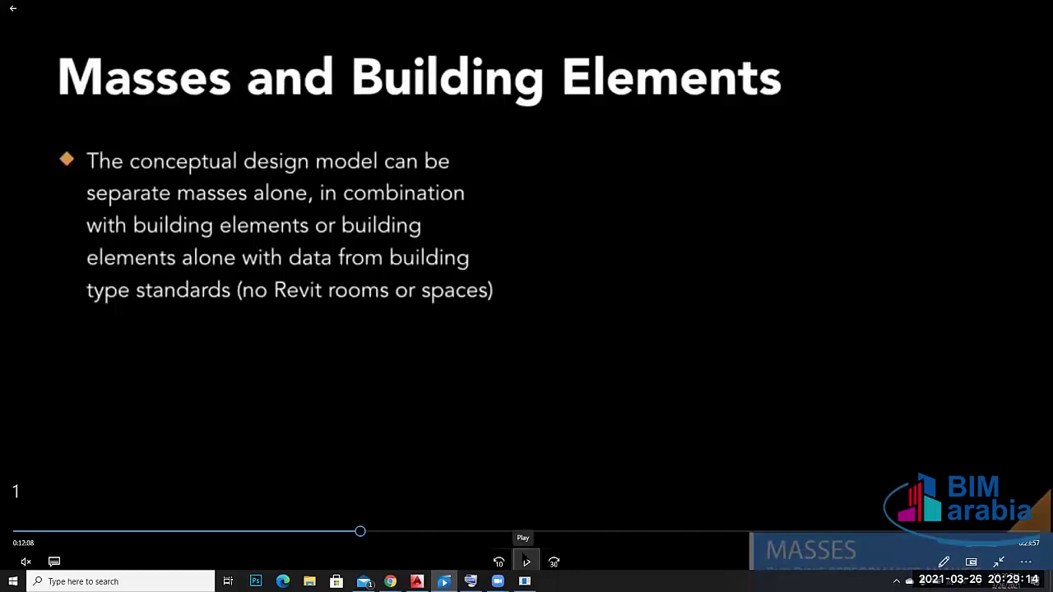
click(526, 562)
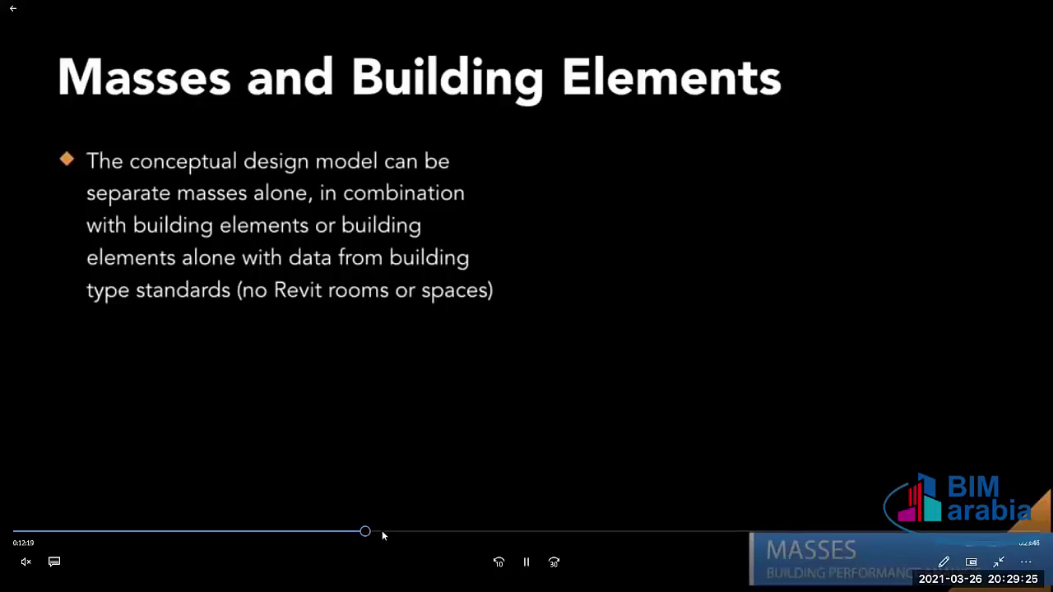
click(382, 532)
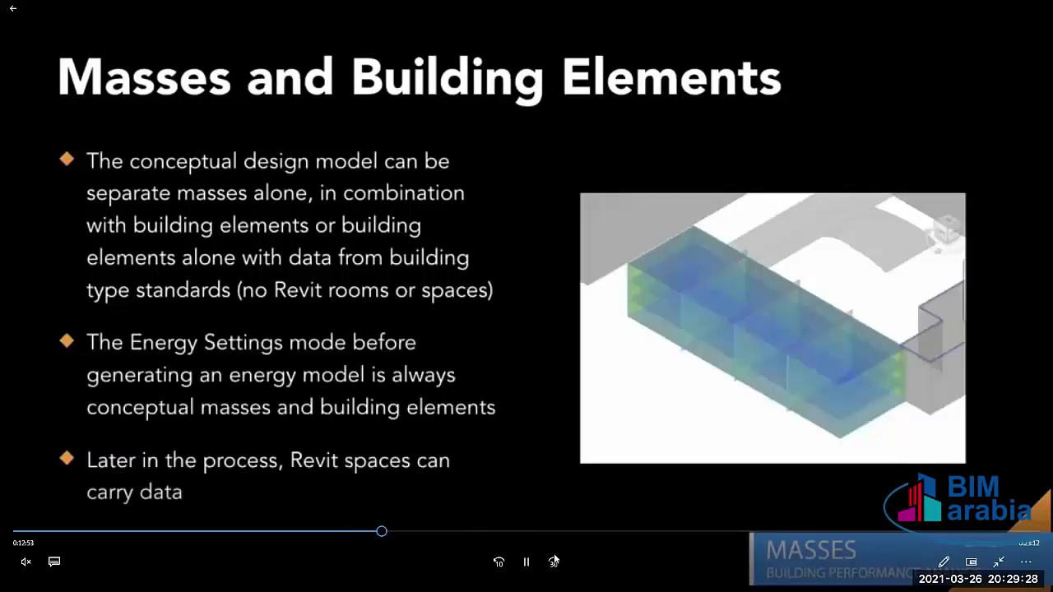
Pause, then jump the lecture past 14:30 to the multi-storey building model image
click(527, 562)
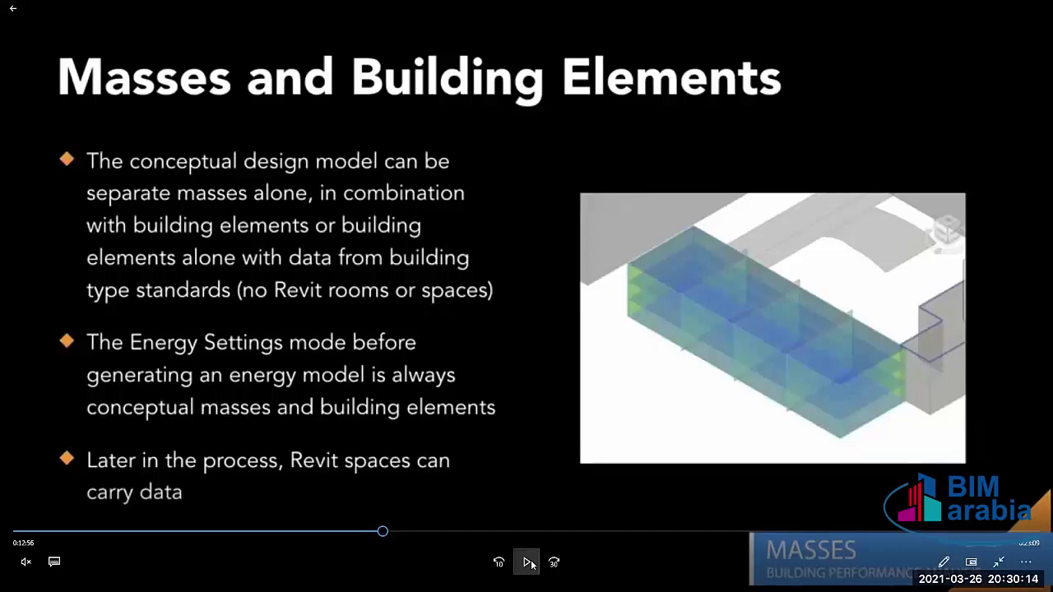
click(400, 532)
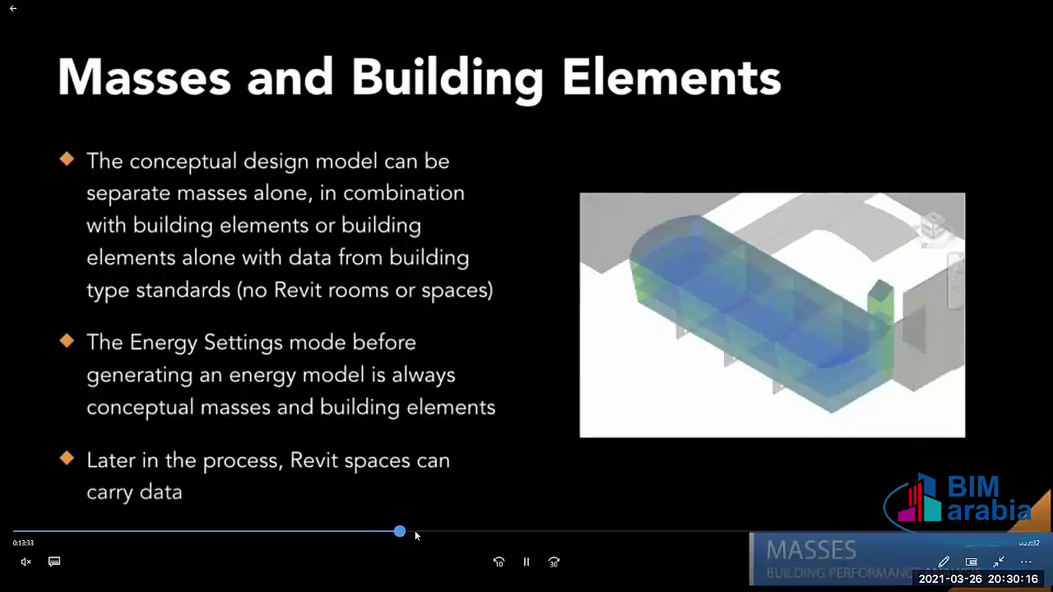
click(426, 532)
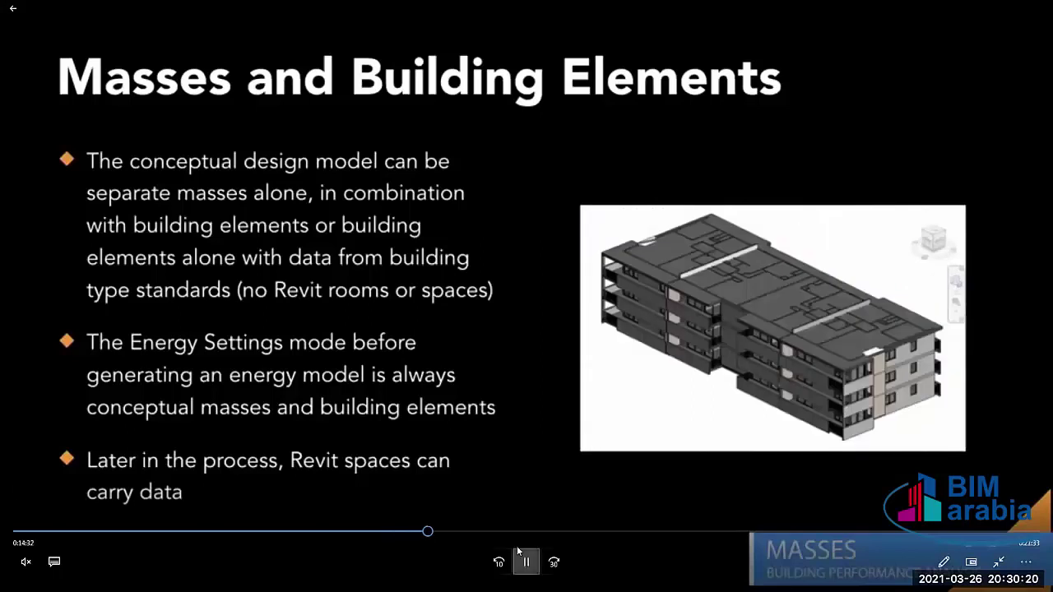
Pause, resume, then jump ahead to the Revit demo on MASTERPLAN_MASSES1_START's Site plan
click(520, 556)
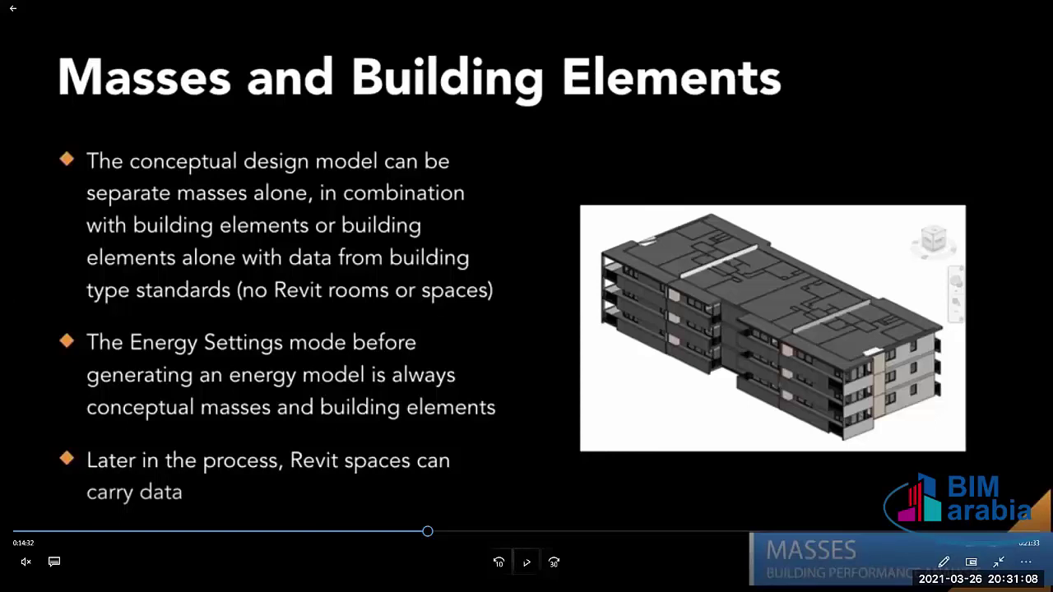
click(525, 561)
click(452, 531)
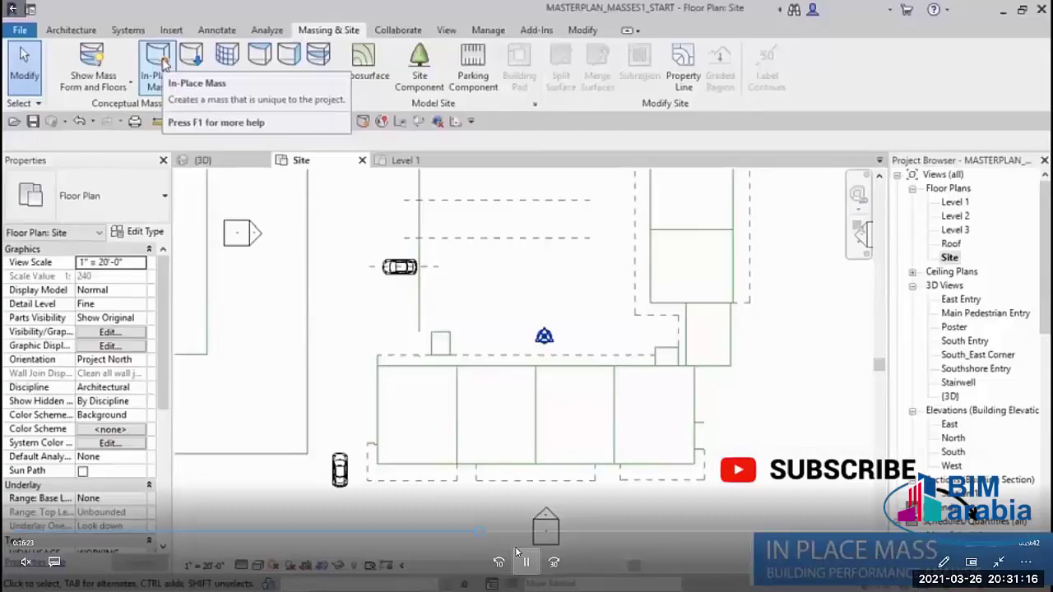
Pause on the site plan, then jump ahead to the 126'-7 1/8" by 30'-1 1/4" mass sketch and resume
click(526, 562)
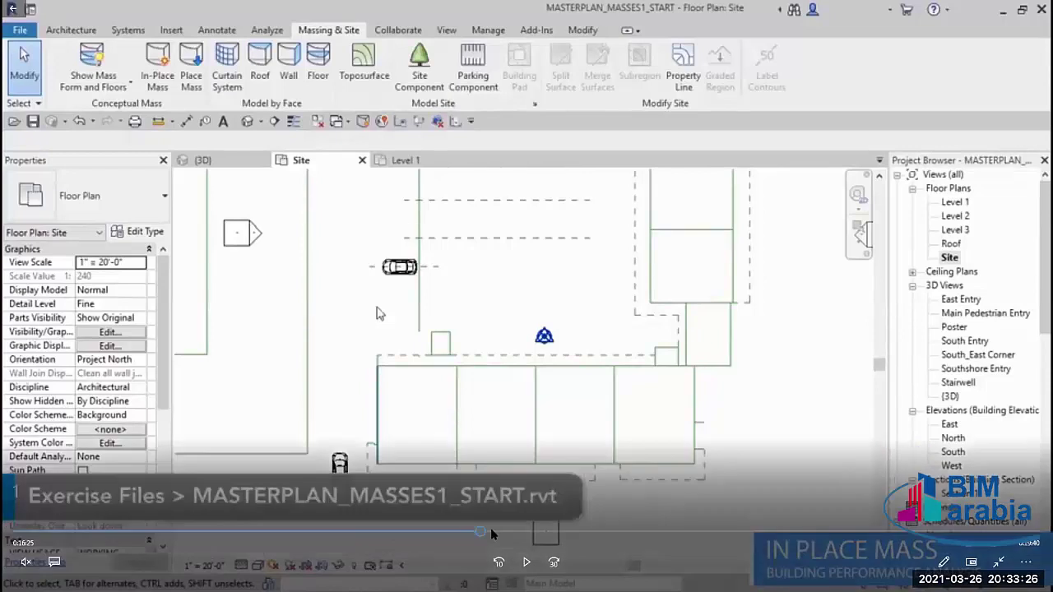
click(491, 534)
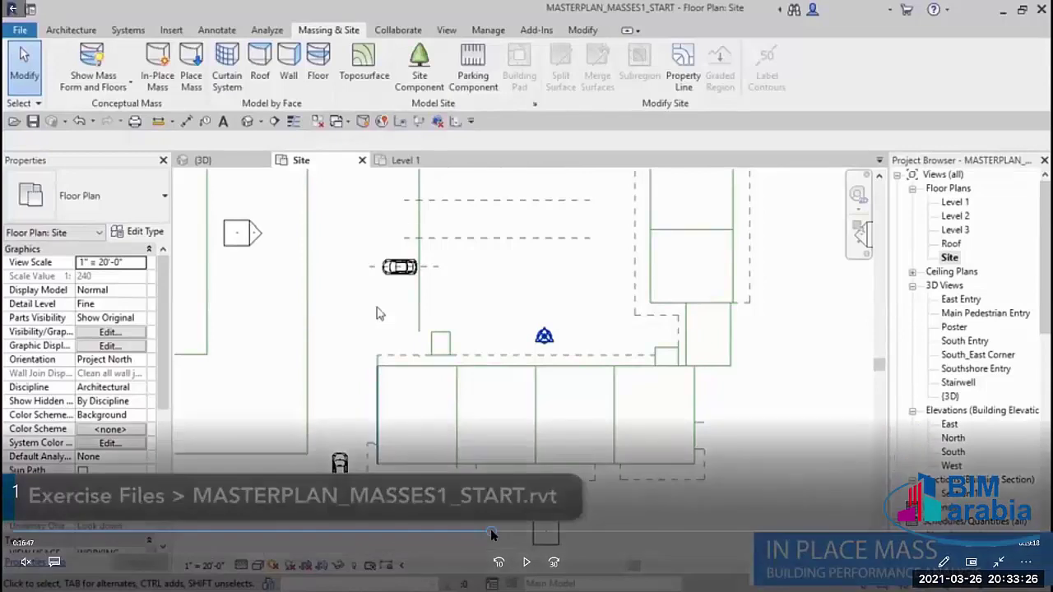
click(523, 562)
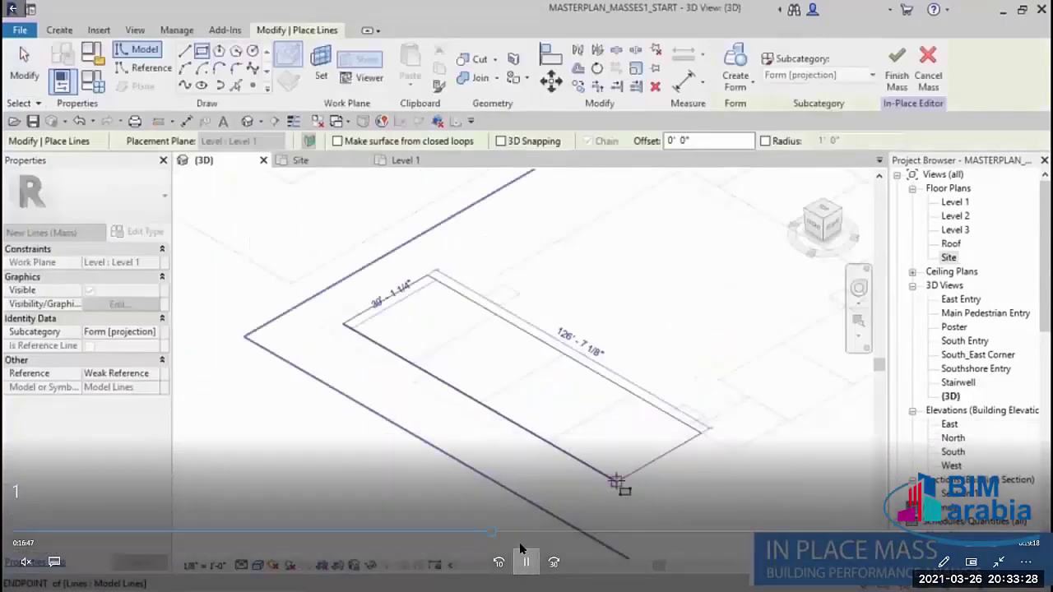
Skip through the mass extrusion to the MASTERPLAN_MASSES2_START masses and the Floor section
click(505, 534)
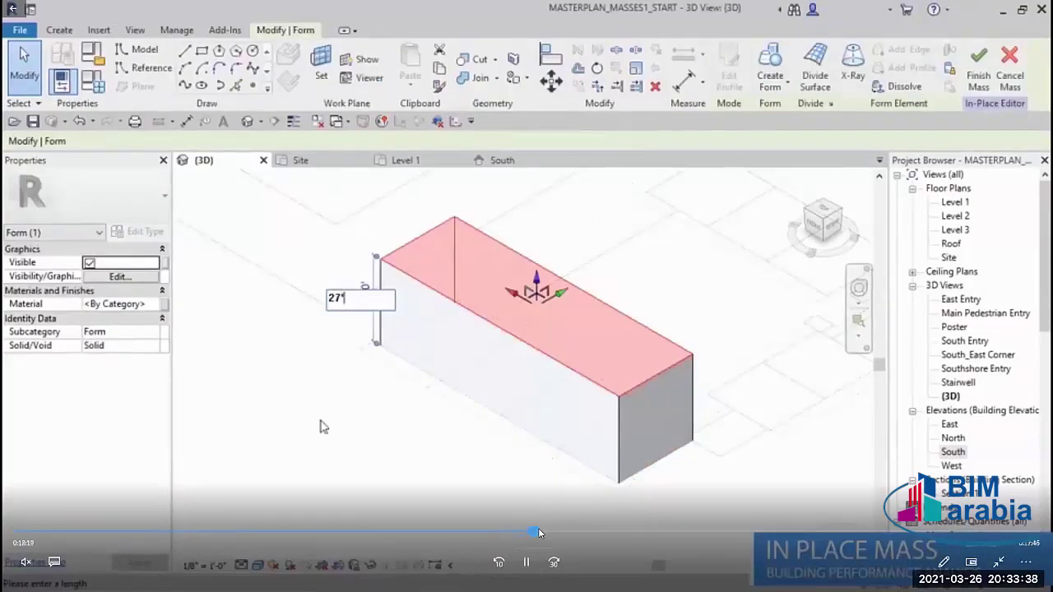
click(544, 530)
click(556, 530)
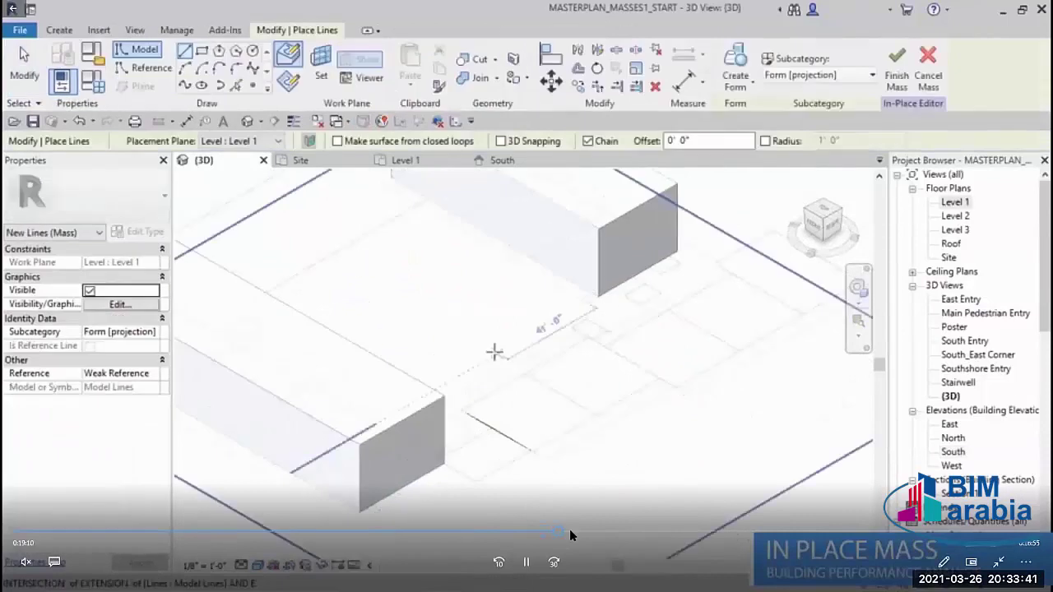
click(574, 530)
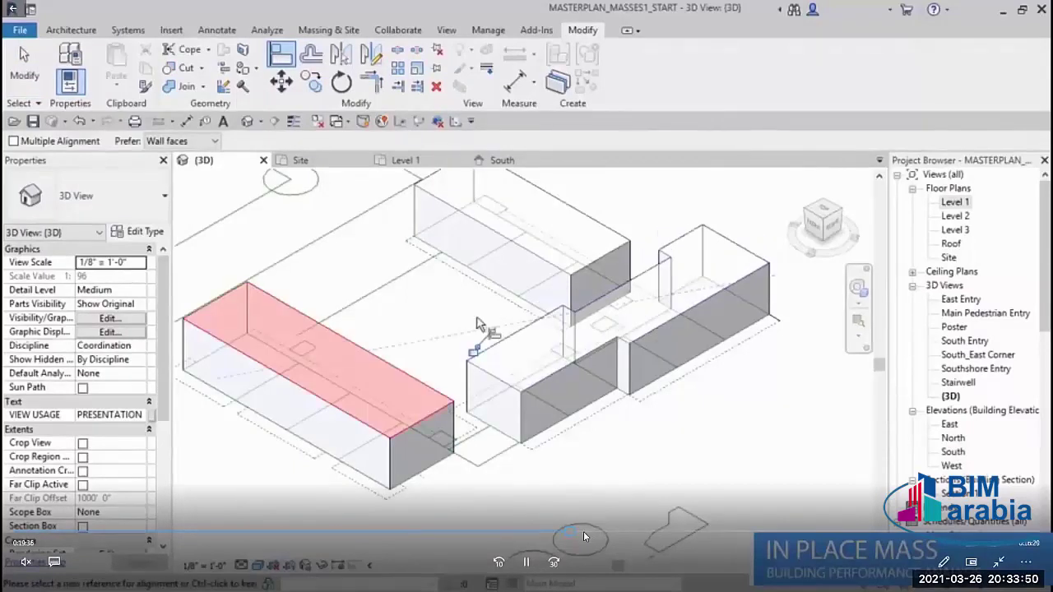
click(589, 531)
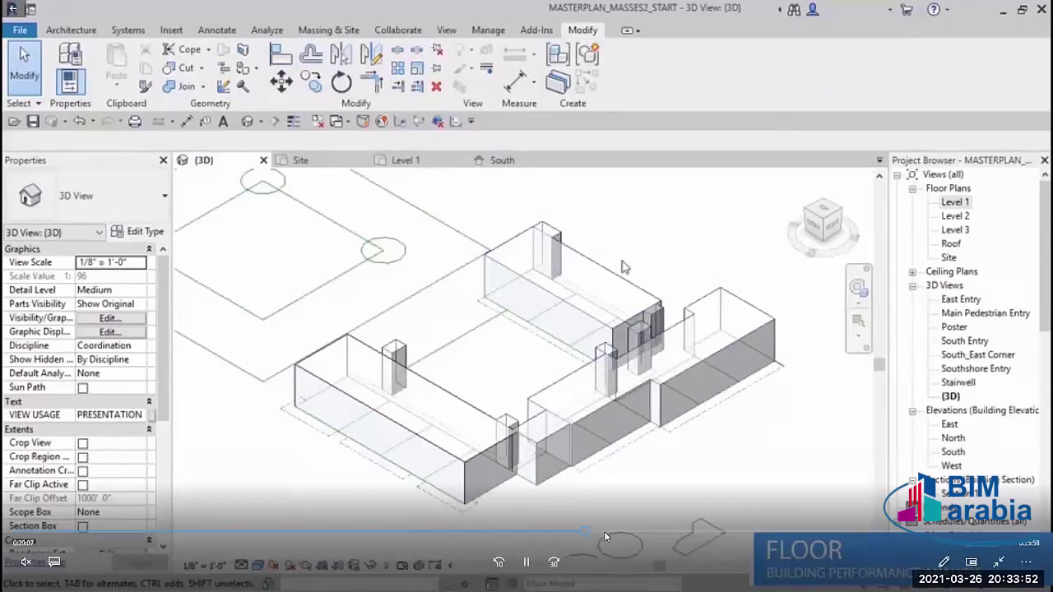
Scrub the lecture from the long-mass floor setup (Levels 1–3) to the project Location section
click(608, 533)
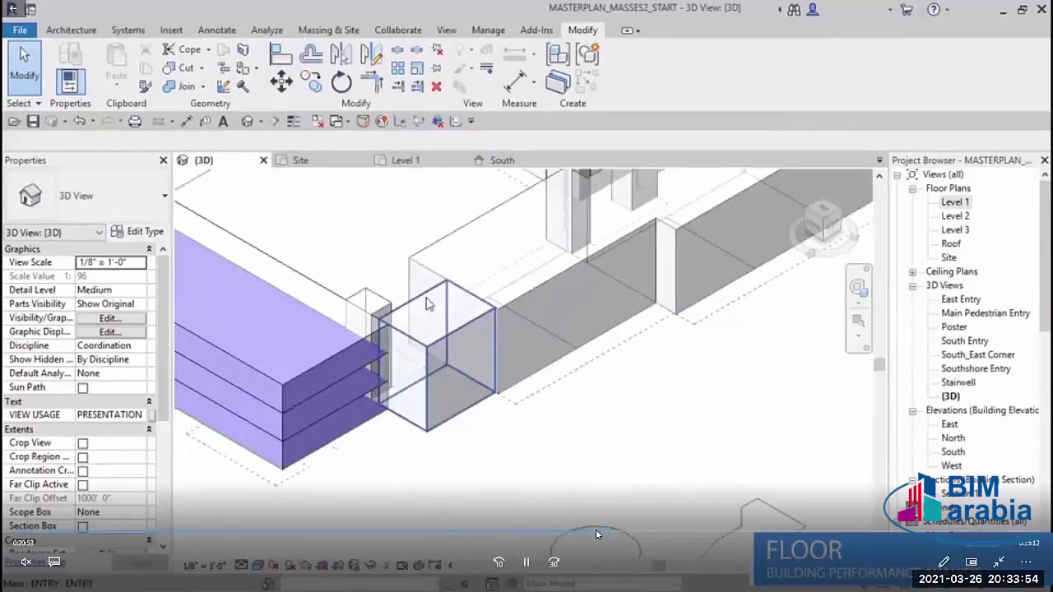
click(592, 530)
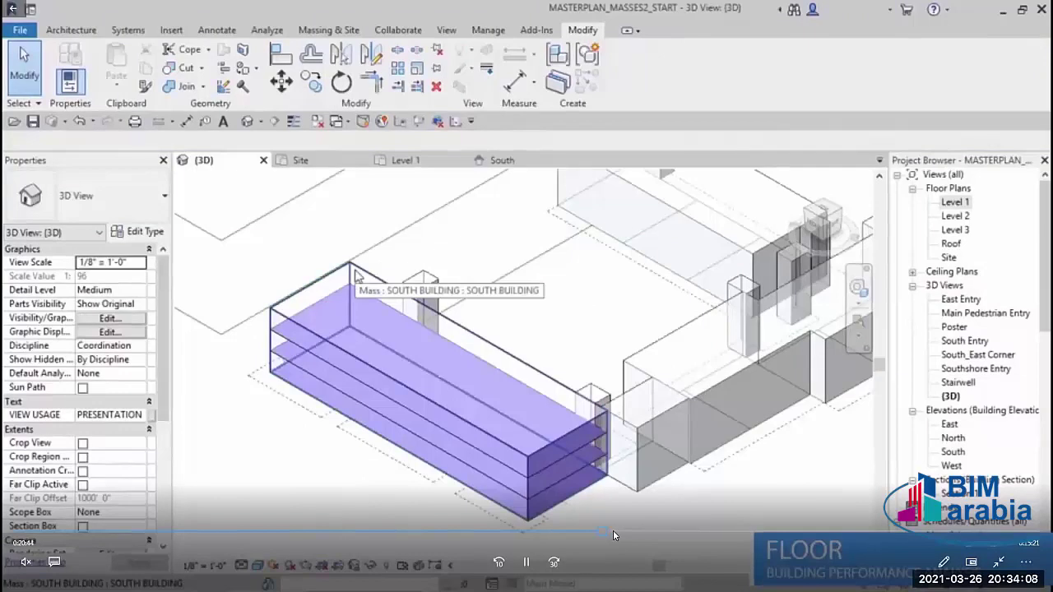
click(617, 531)
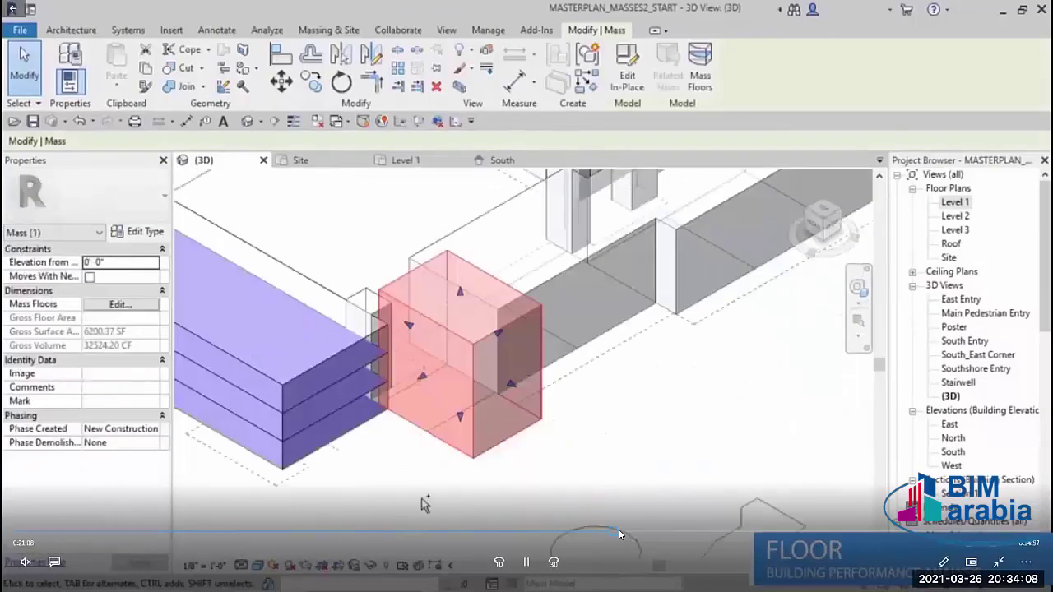
mouse_move(623, 531)
mouse_down()
mouse_move(665, 531)
mouse_move(645, 531)
mouse_up()
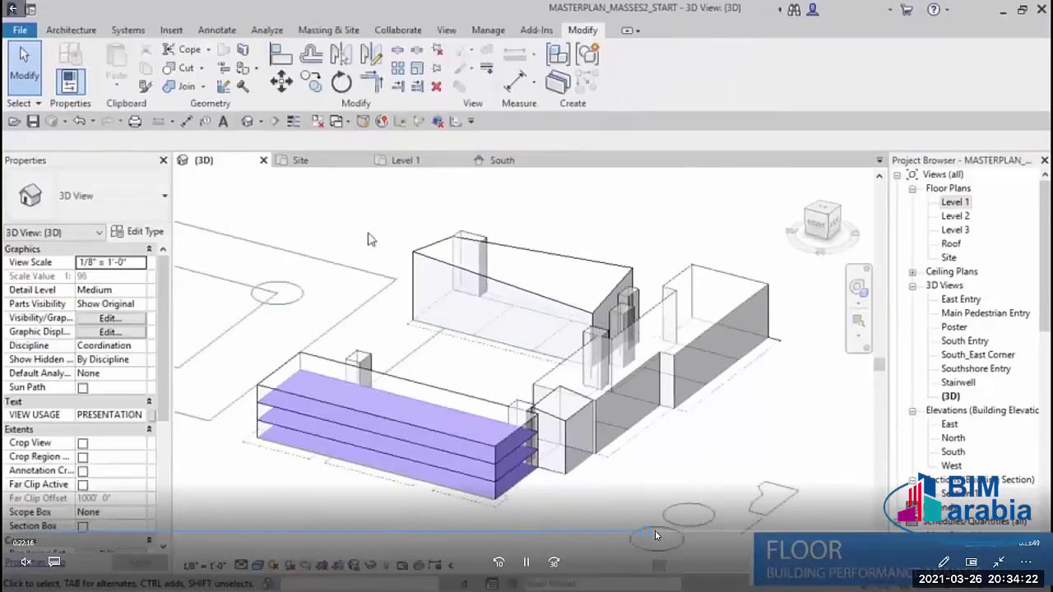
click(653, 530)
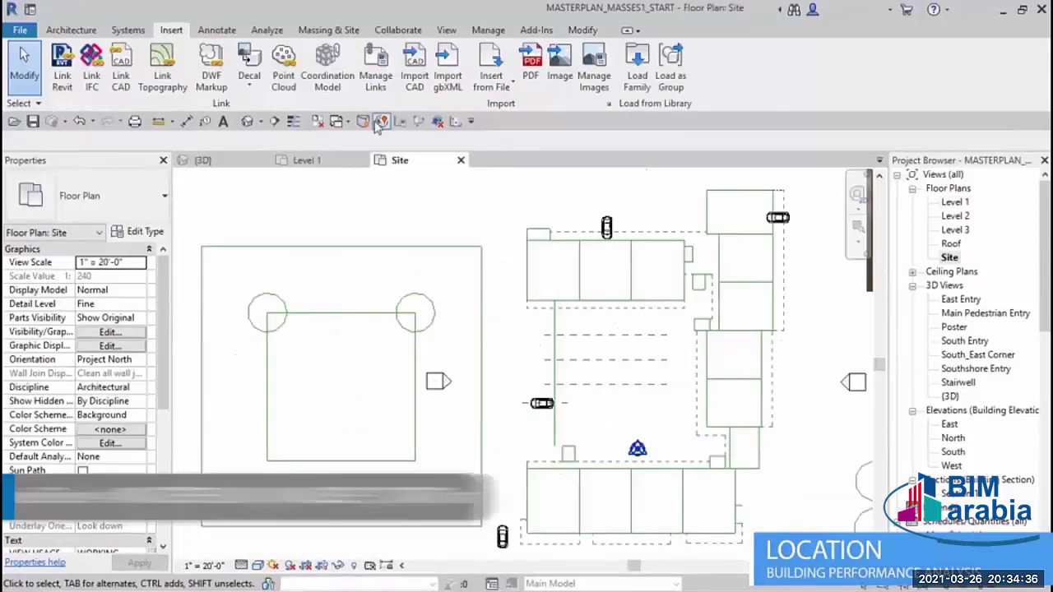
Open Location Weather and Site from the Analyze tab, showing Boston, MA and nearby stations
click(268, 30)
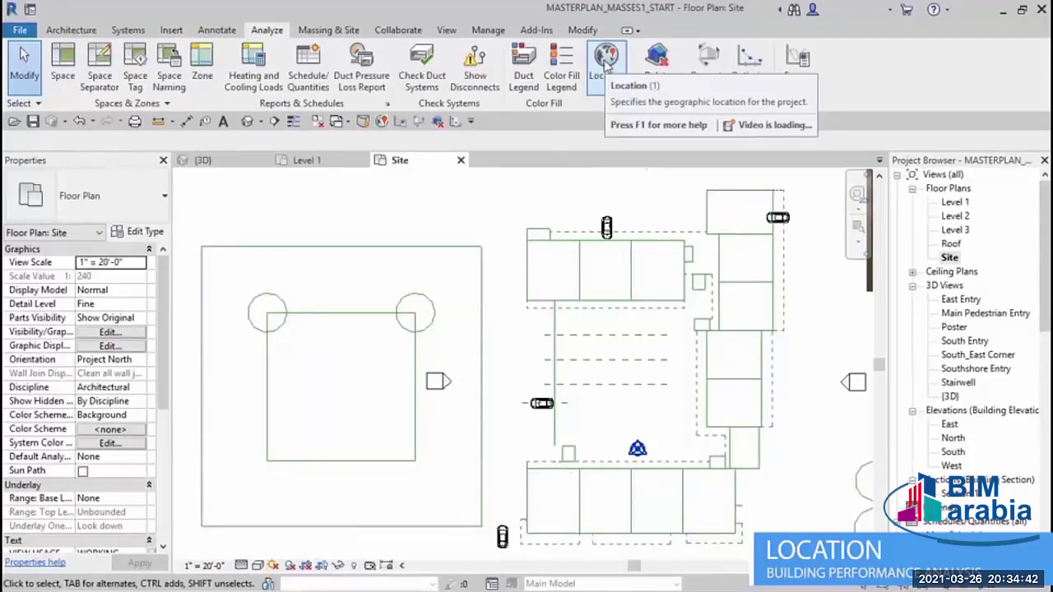
mouse_move(606, 66)
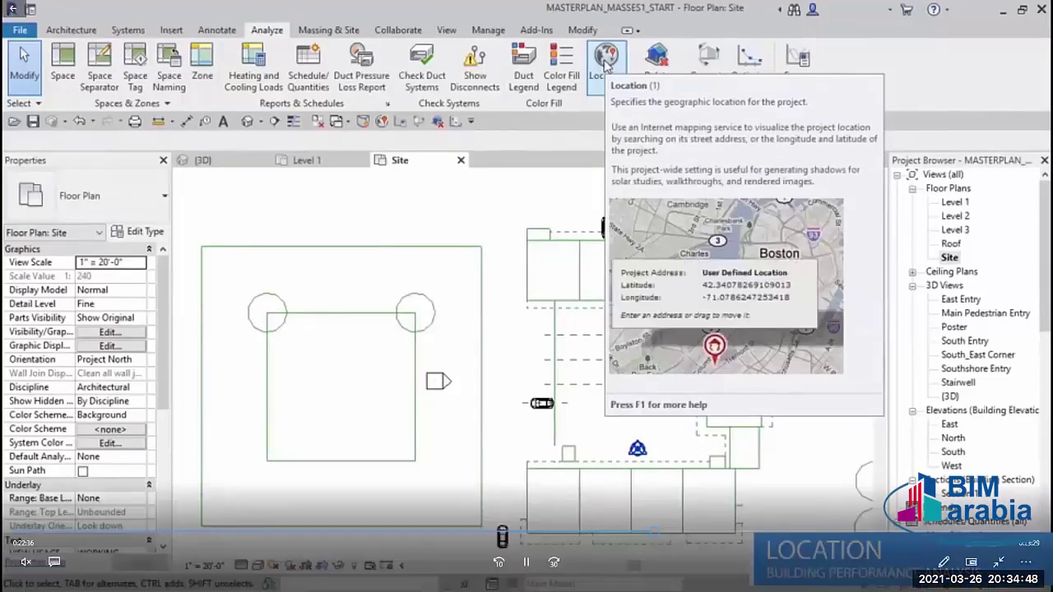
click(607, 64)
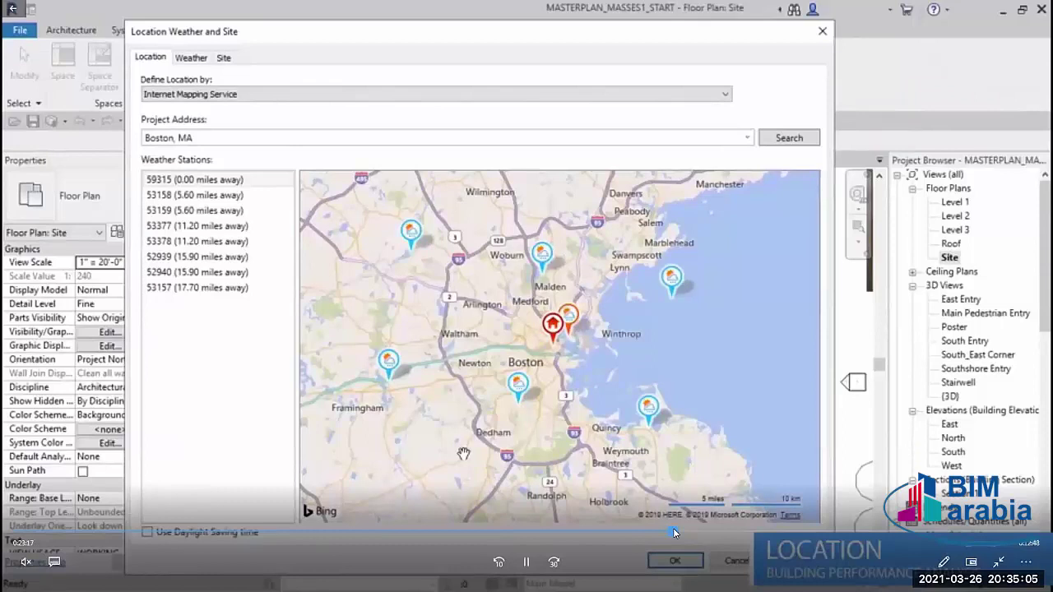
Seek the lecture to where the address is replaced with the Alameda latitude/longitude coordinates
click(682, 531)
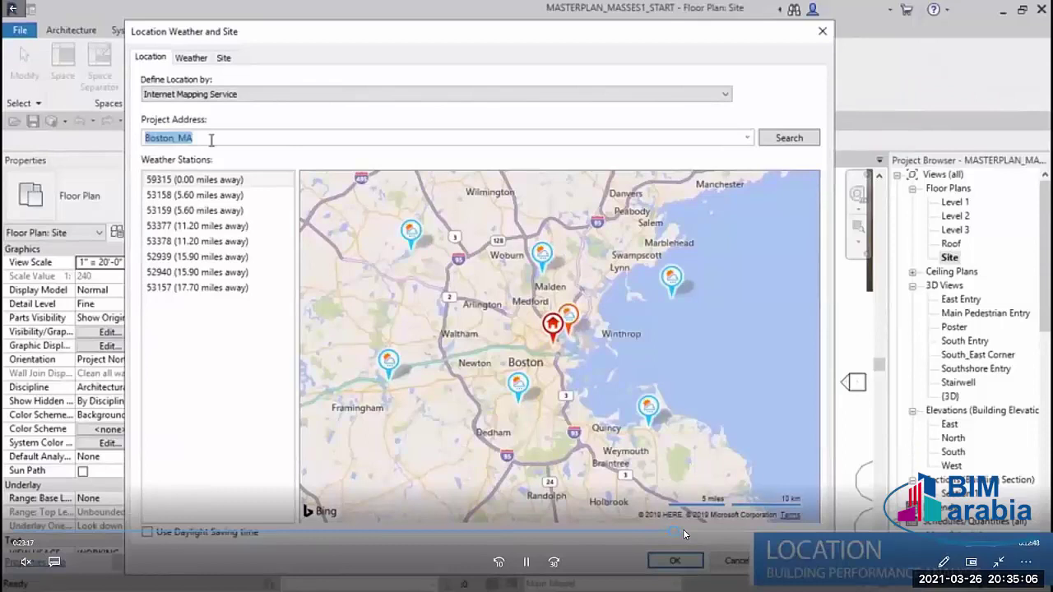
click(675, 528)
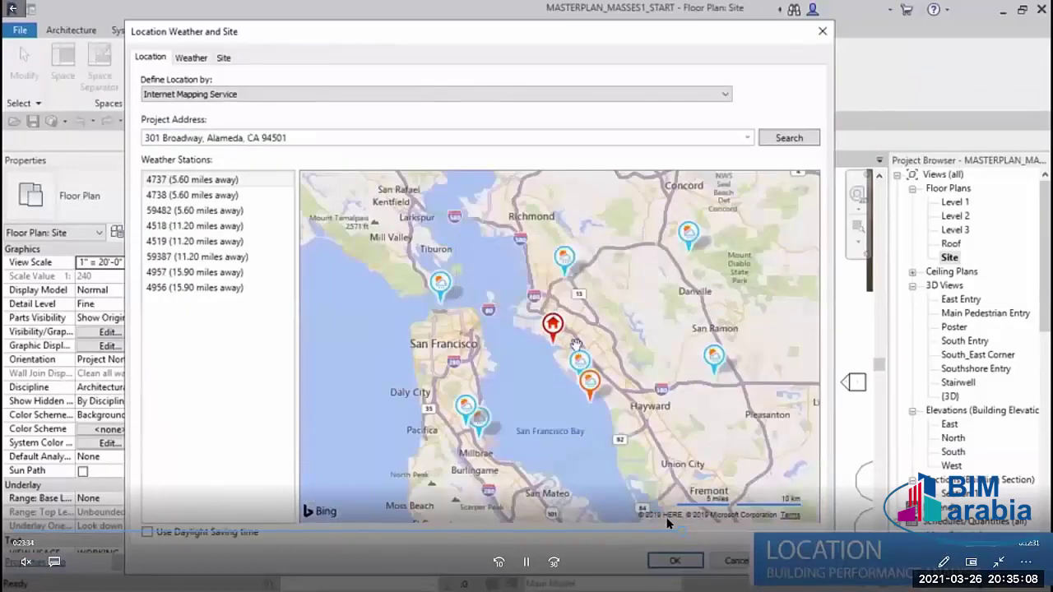
click(669, 530)
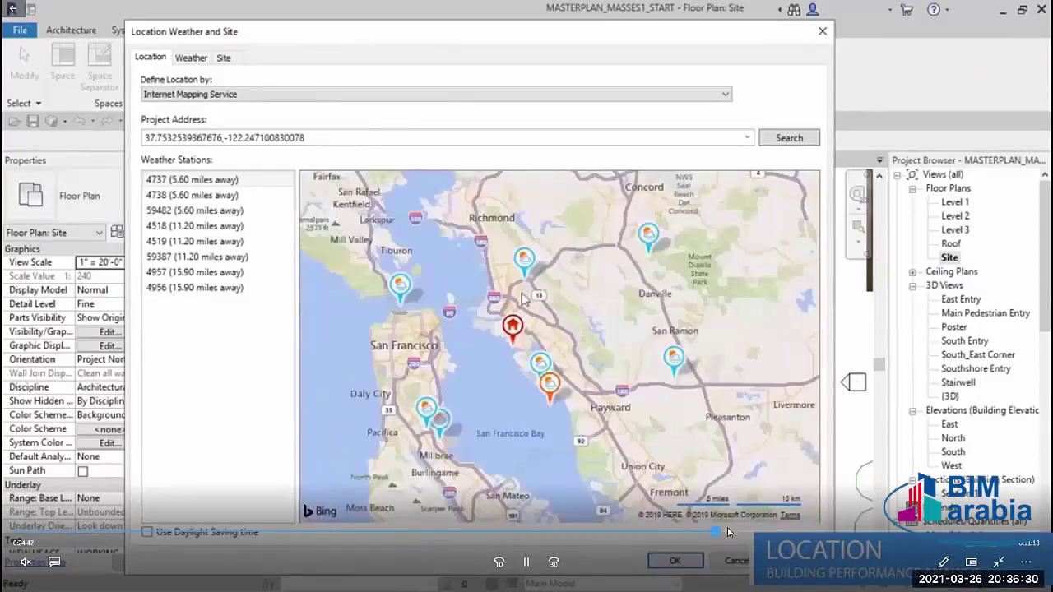
Skip ahead, pause and resume the lecture at the Site plan with the Alameda aerial photo
click(729, 529)
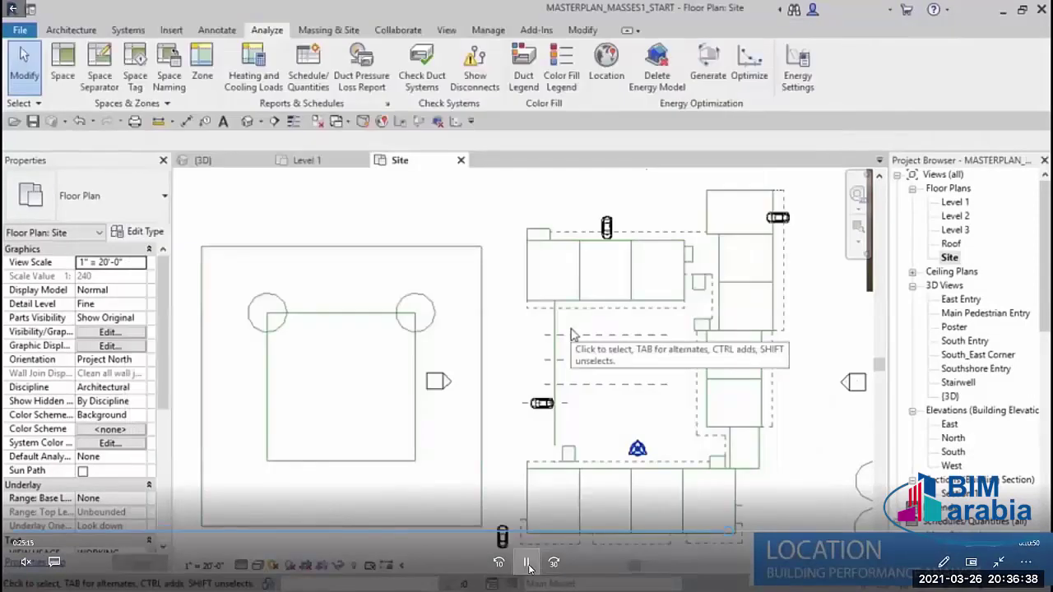
click(529, 567)
key(space)
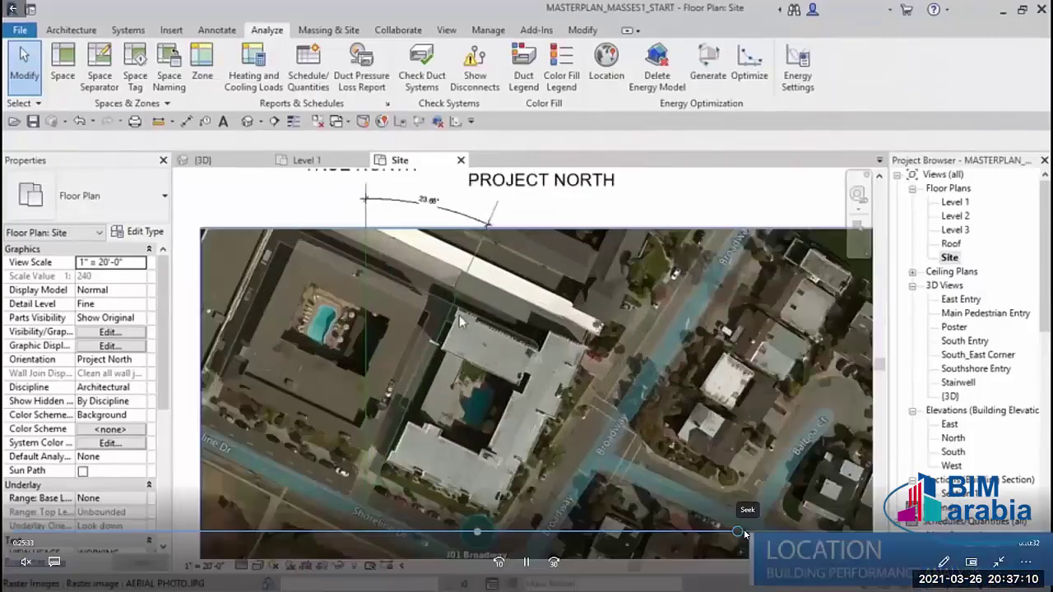
Skip the lecture ahead to the 3D view of MASTERPLAN_MASSES2_START with its massing floors
click(743, 533)
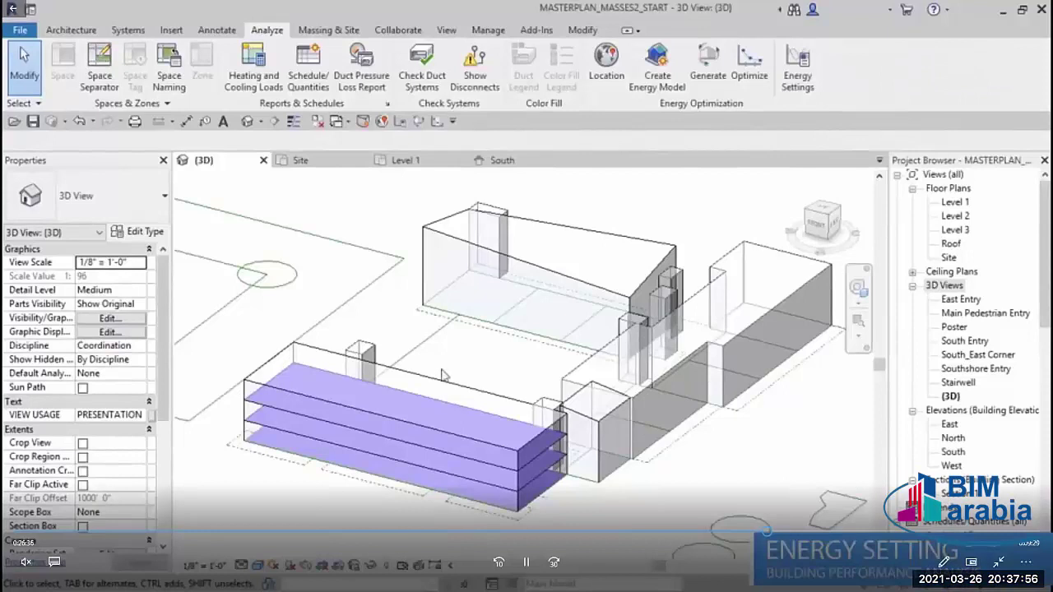
Confirm the project location with OK and bring up the Energy Settings dialog
click(607, 67)
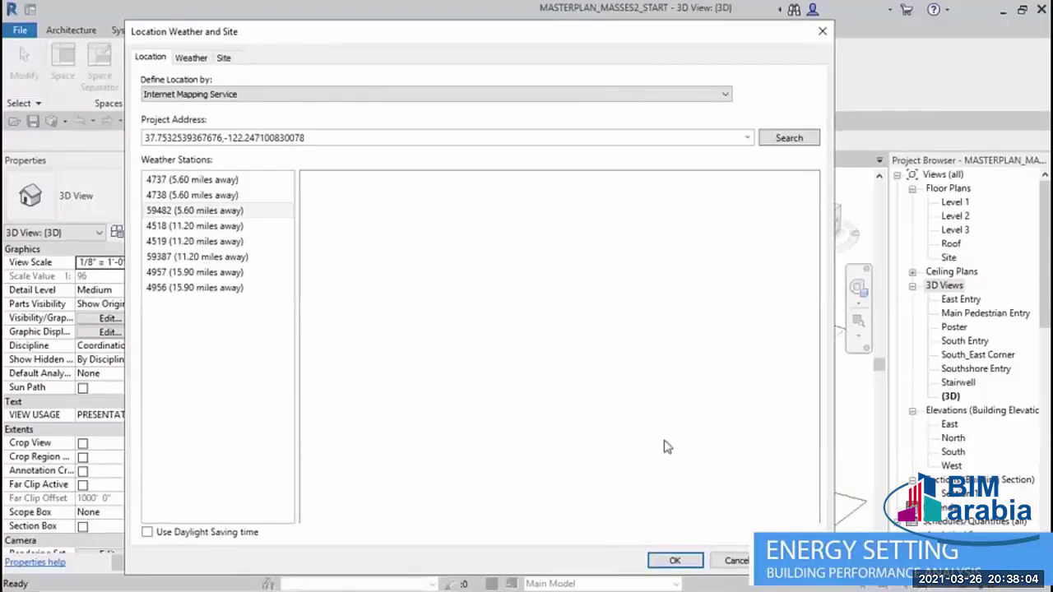
click(675, 561)
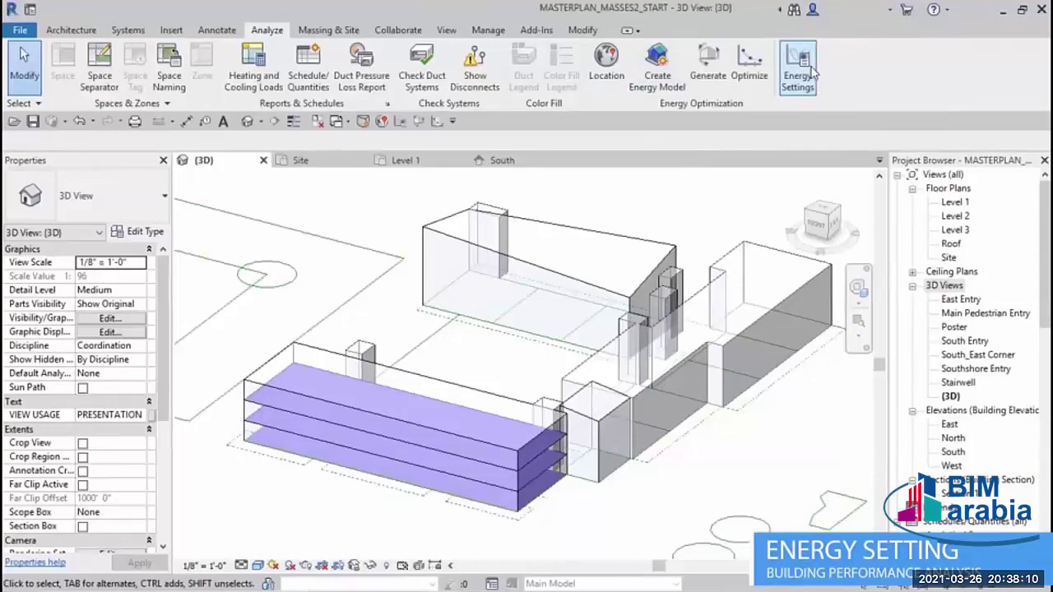
click(813, 72)
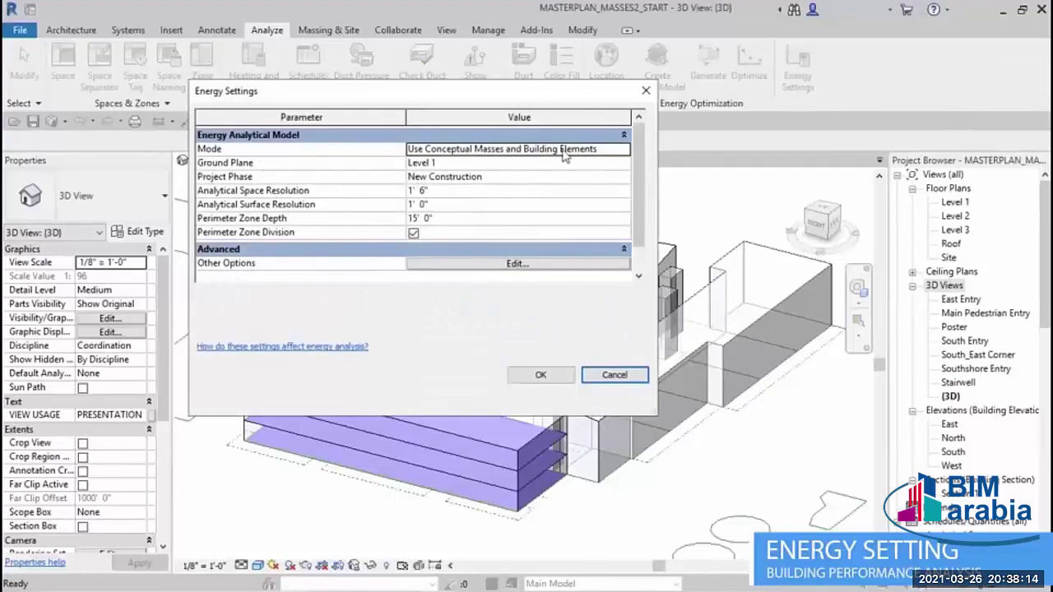
Keep energy Mode at Use Conceptual Masses and Building Elements, then advance the lecture
click(625, 150)
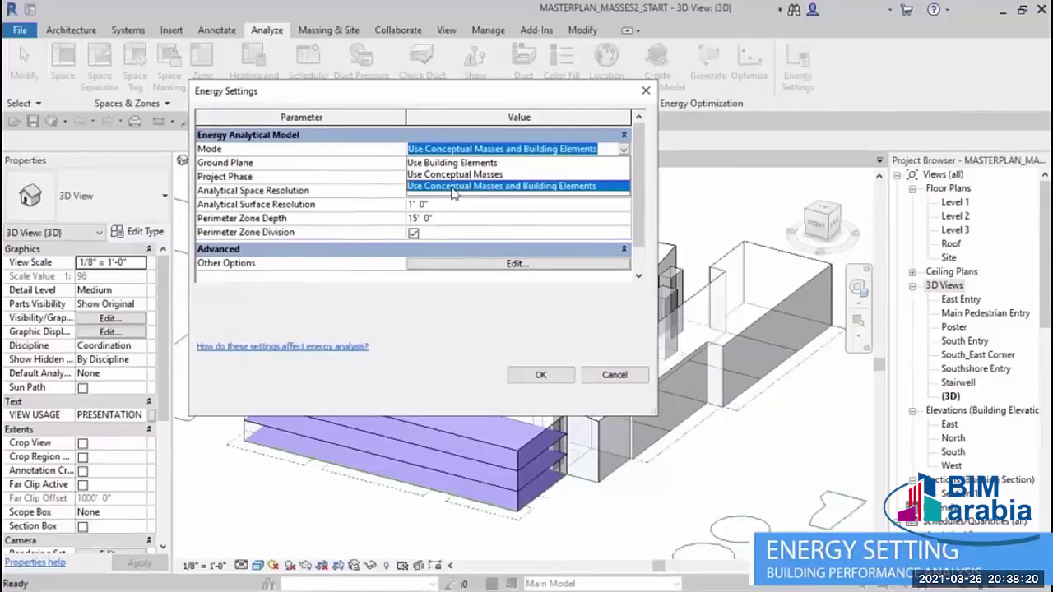
click(451, 187)
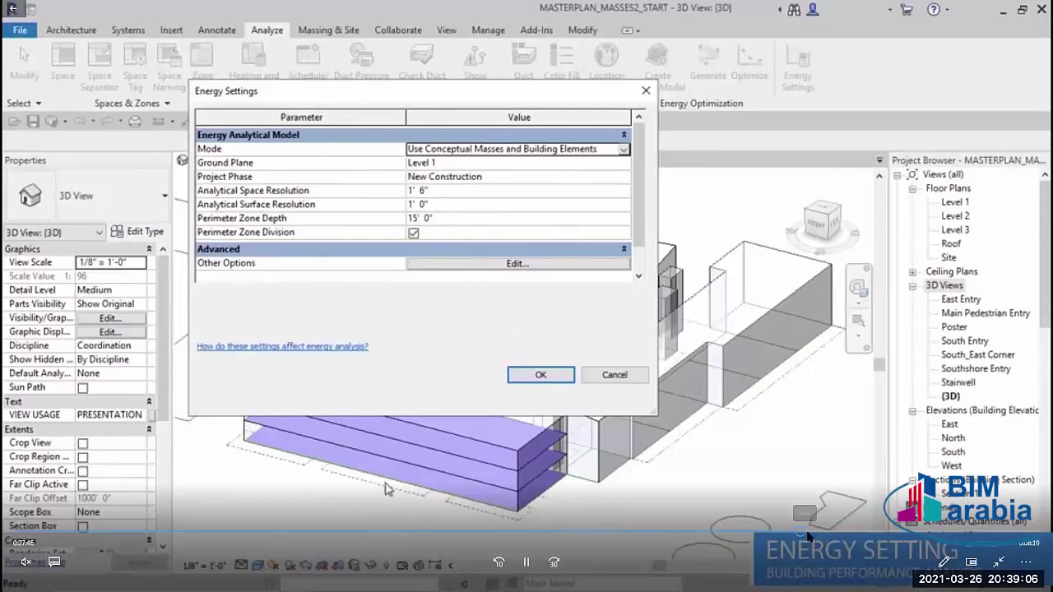
click(807, 532)
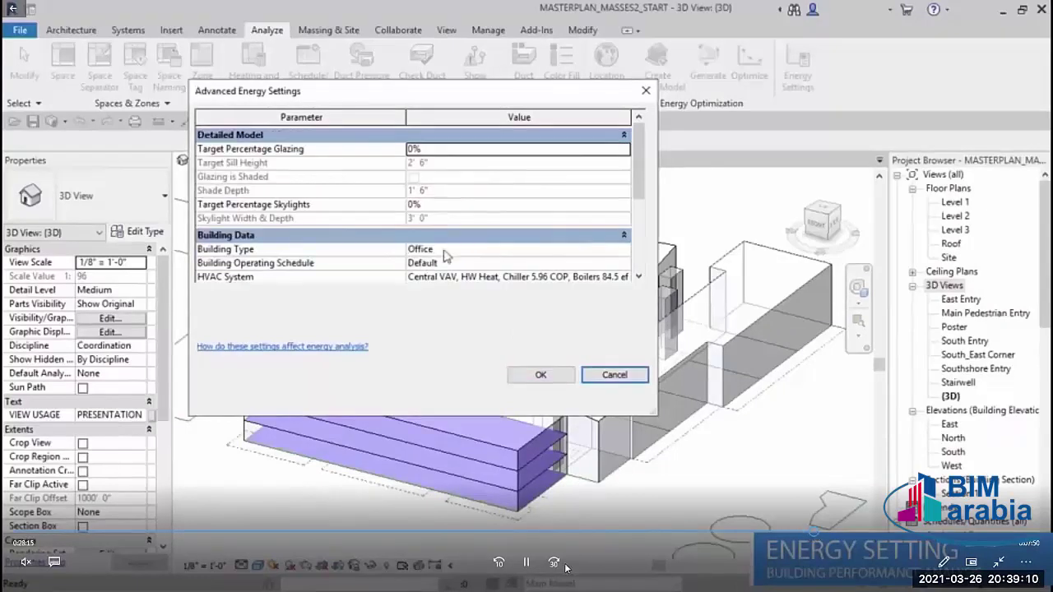
Change Building Type from Office to Multi Family in Advanced Energy Settings
key(space)
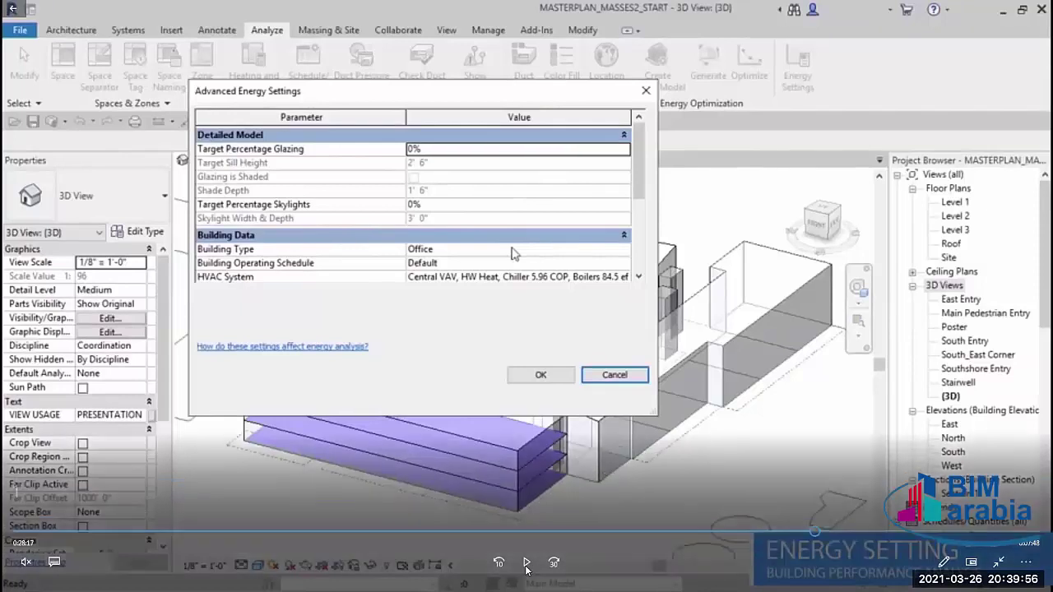
click(517, 526)
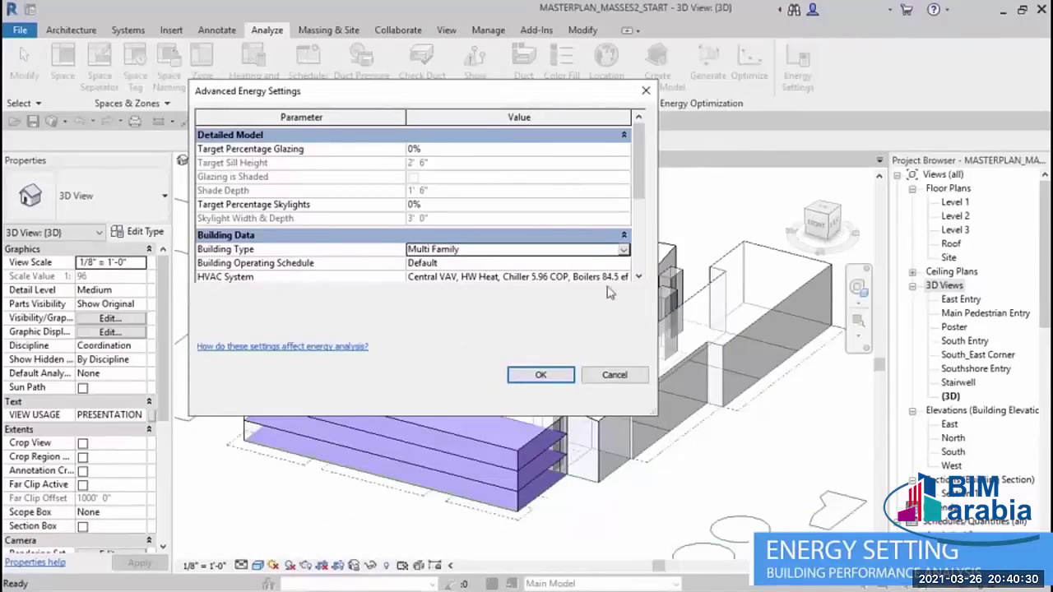
click(543, 376)
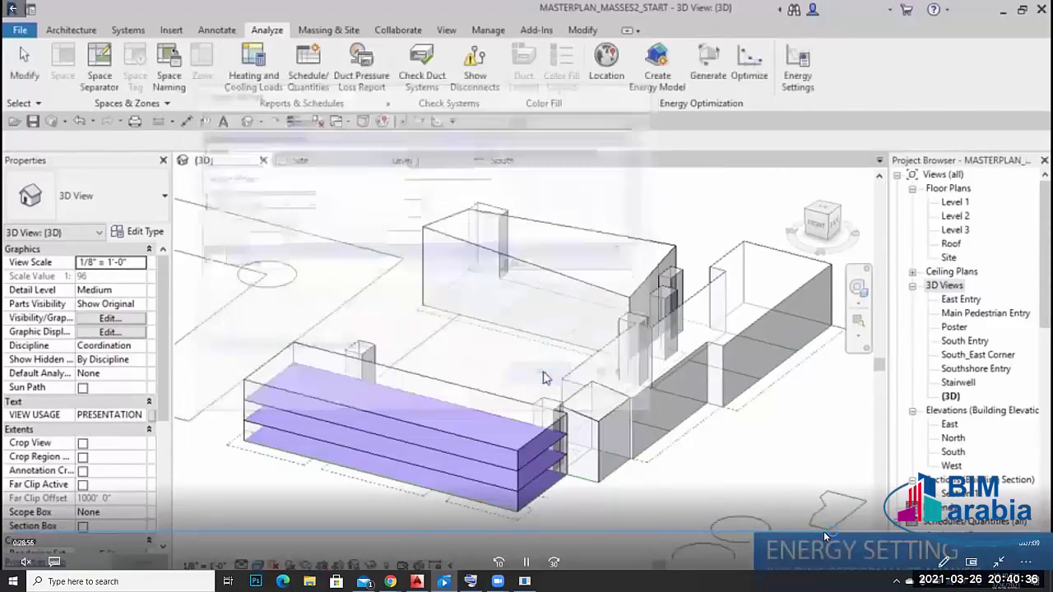
click(528, 569)
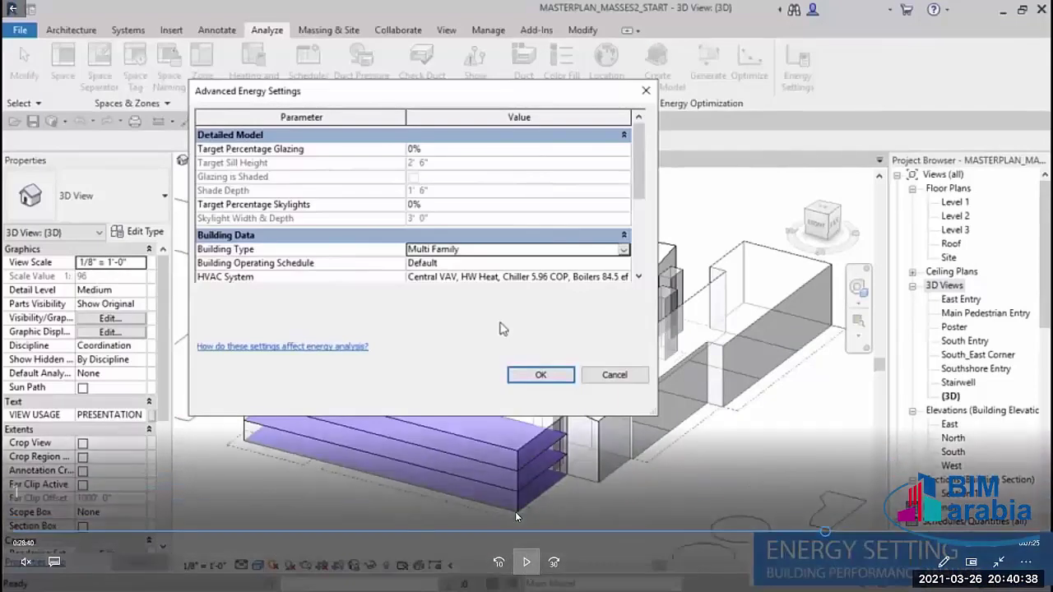
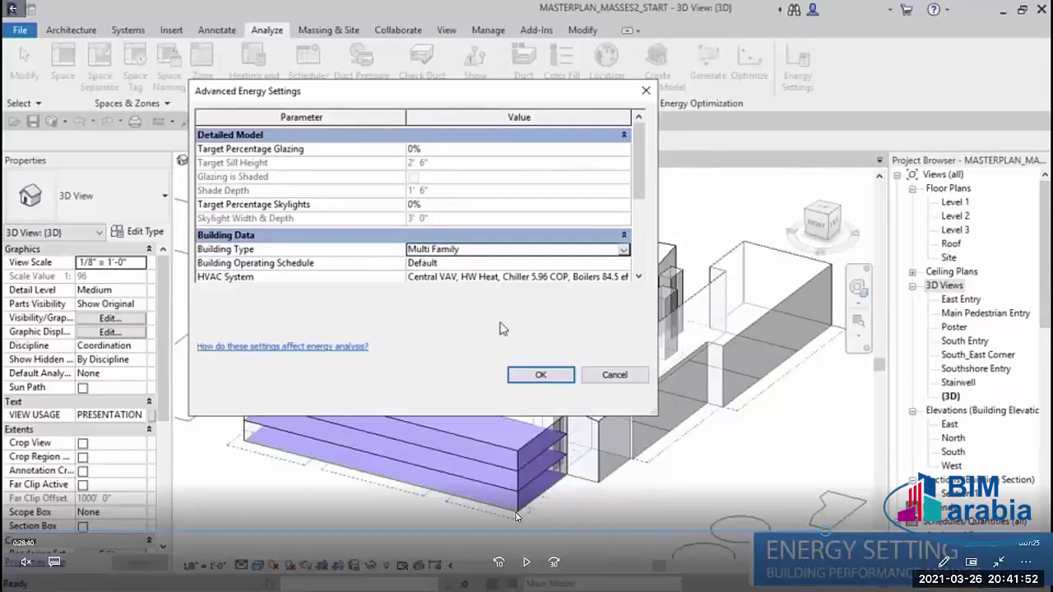
Play the tutorial and jump back to the energy settings section
click(526, 562)
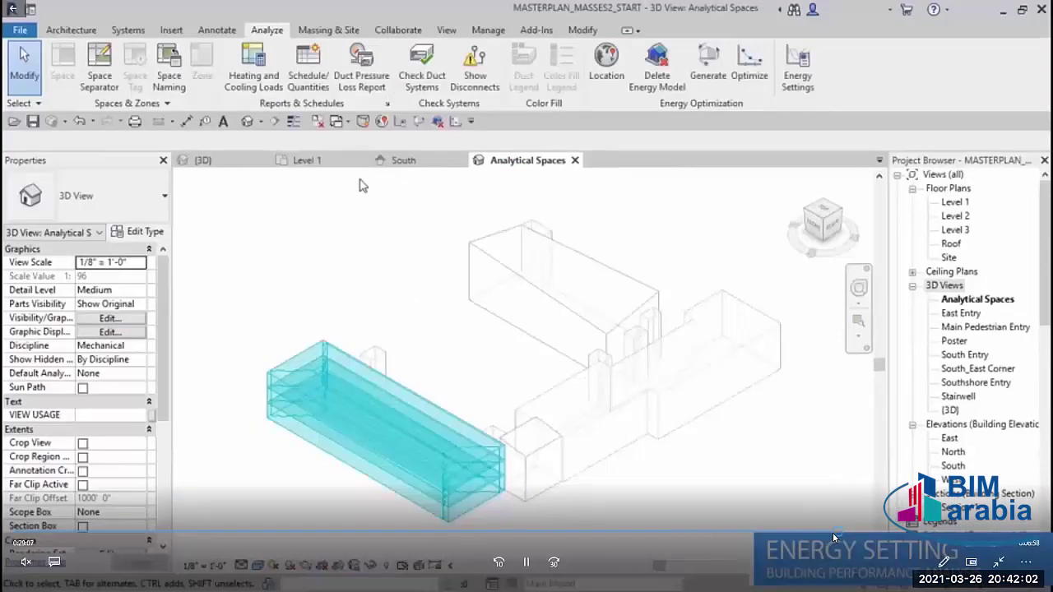
click(832, 532)
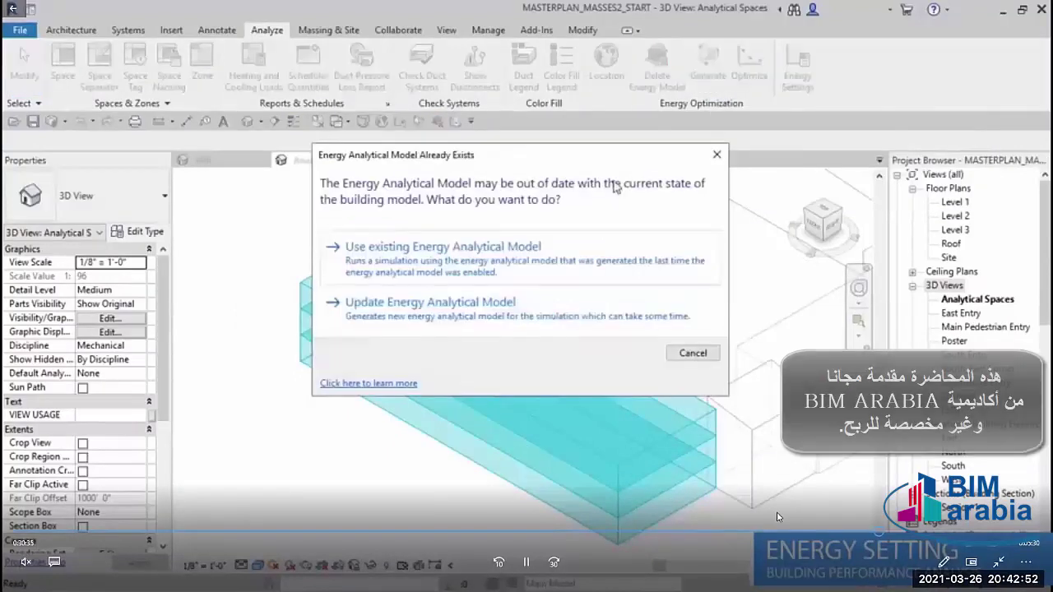
Update the energy analytical model, then pause and scrub the tutorial forward and back
click(426, 309)
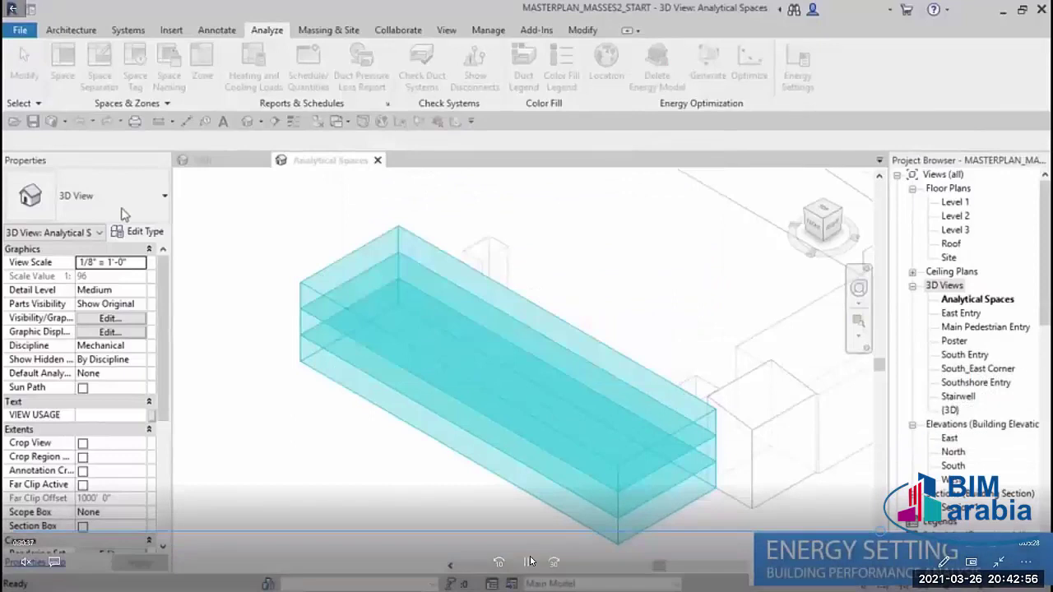
key(space)
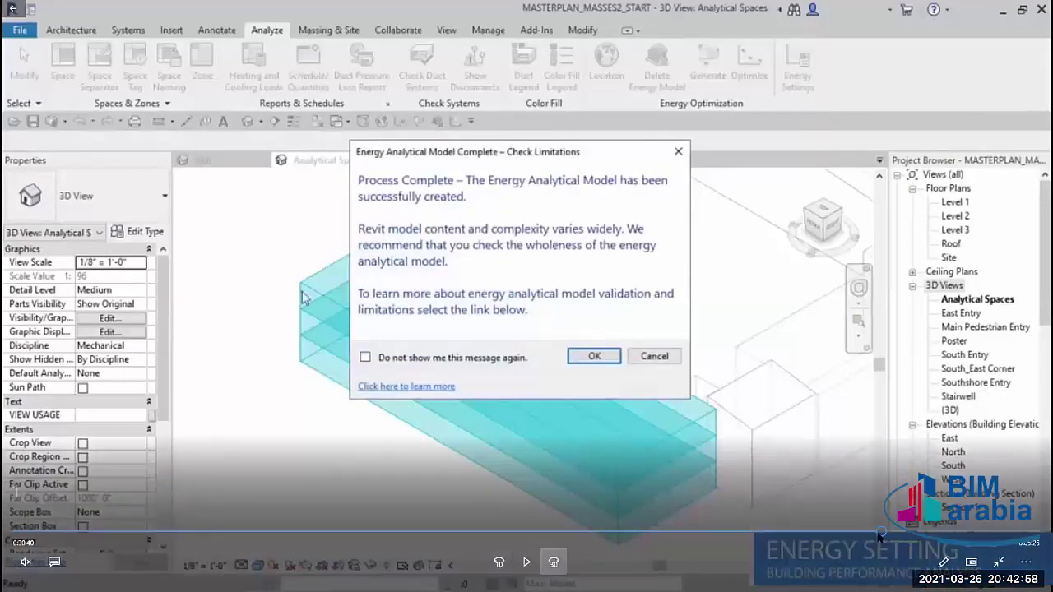
click(883, 533)
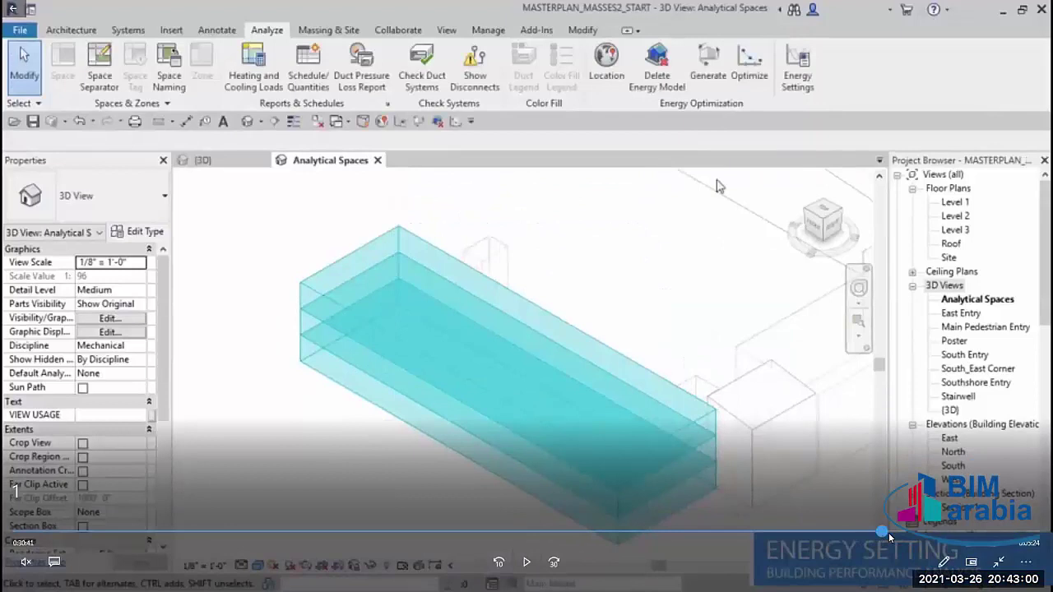
click(892, 532)
click(899, 531)
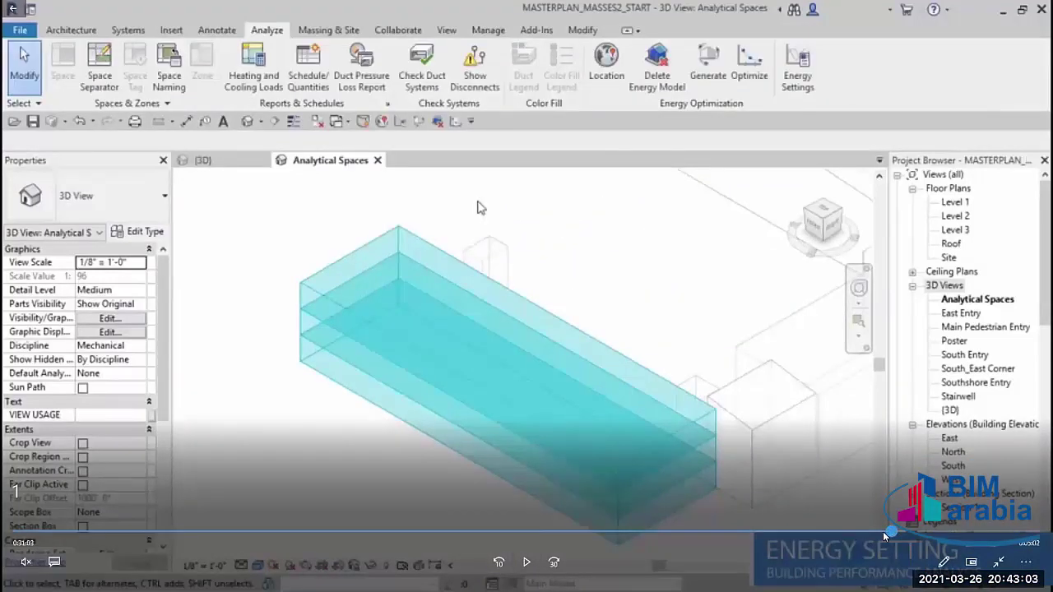
click(883, 531)
click(881, 531)
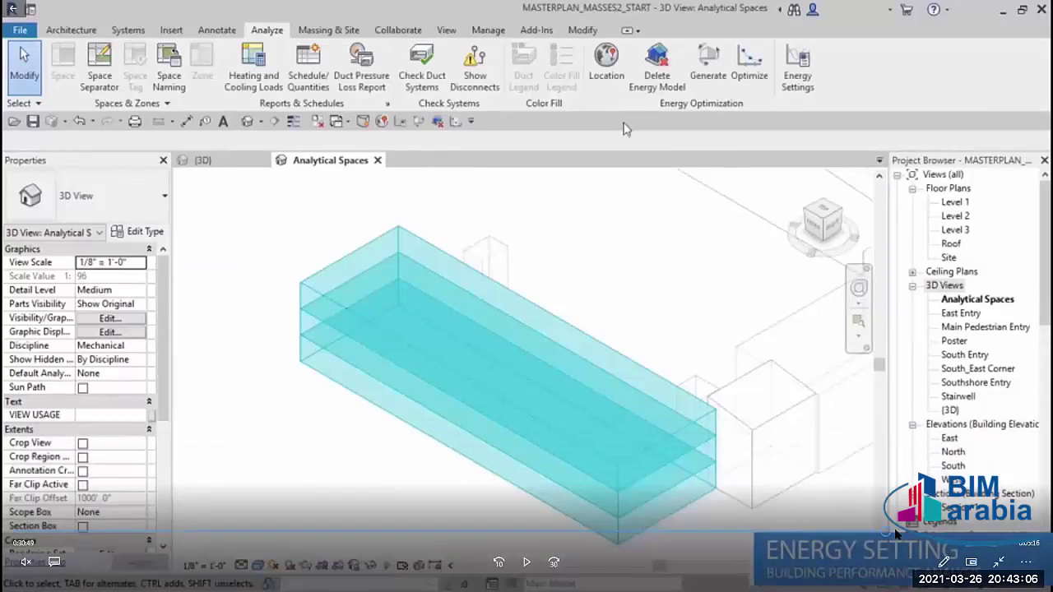
click(884, 530)
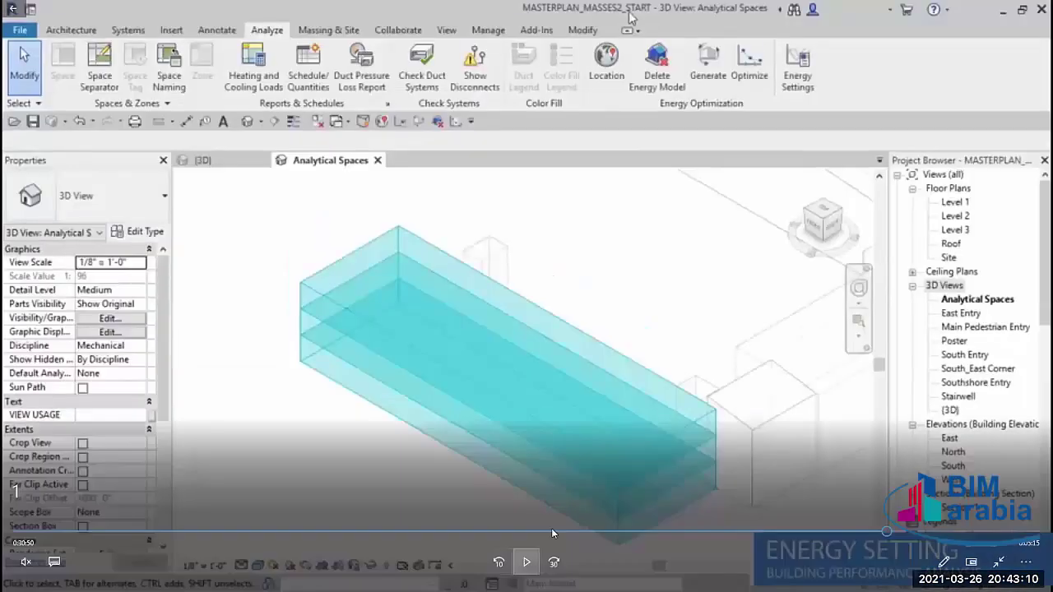
key(space)
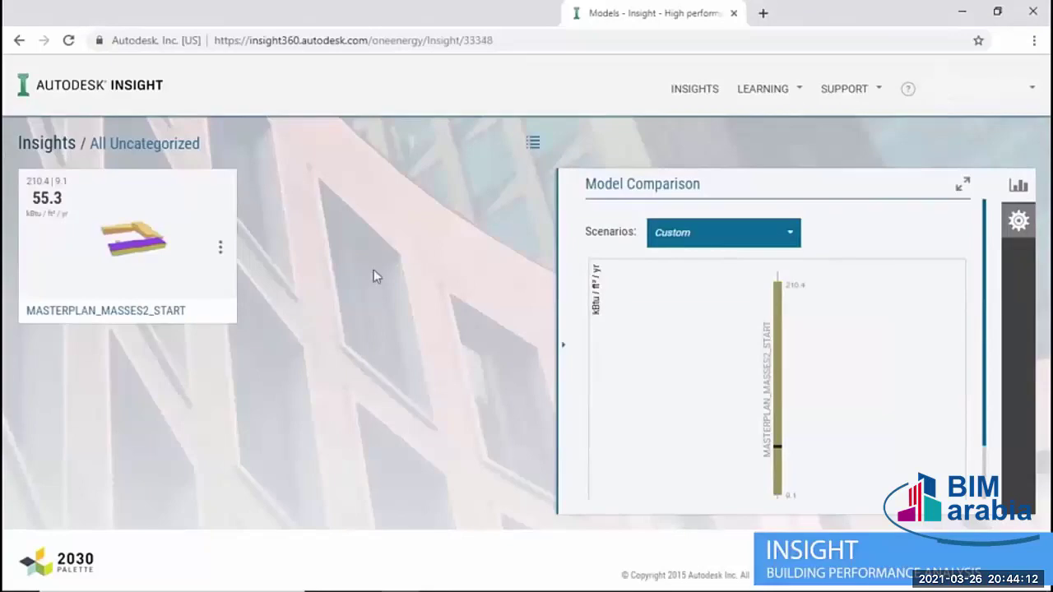
Return to the list of all insights
click(47, 144)
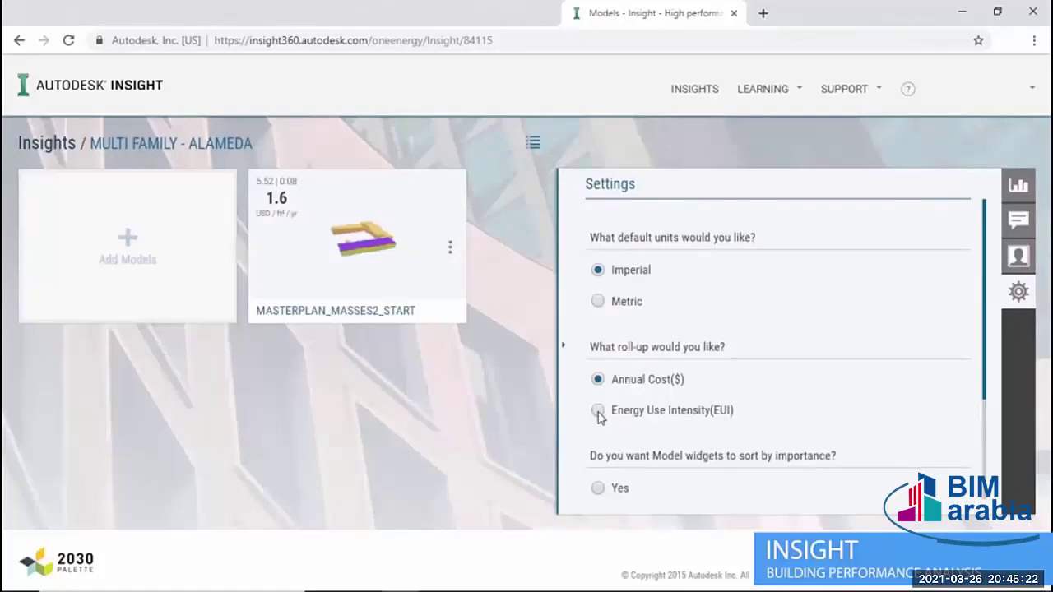
Switch the results roll-up to Energy Use Intensity (EUI)
click(598, 411)
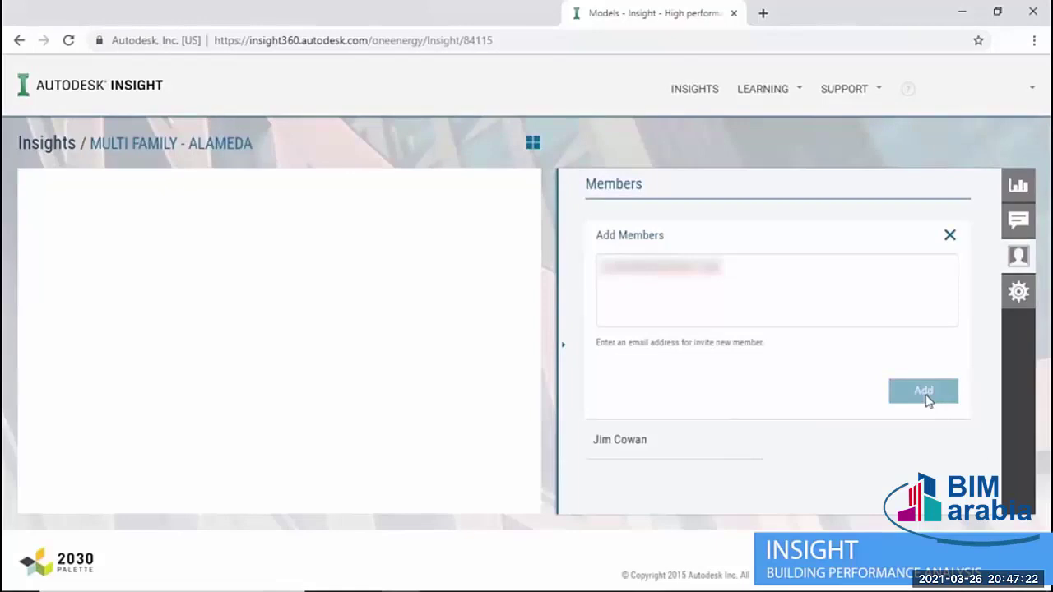
Enter the new member's e-mail address and invite them to MULTI FAMILY - ALAMEDA
click(759, 294)
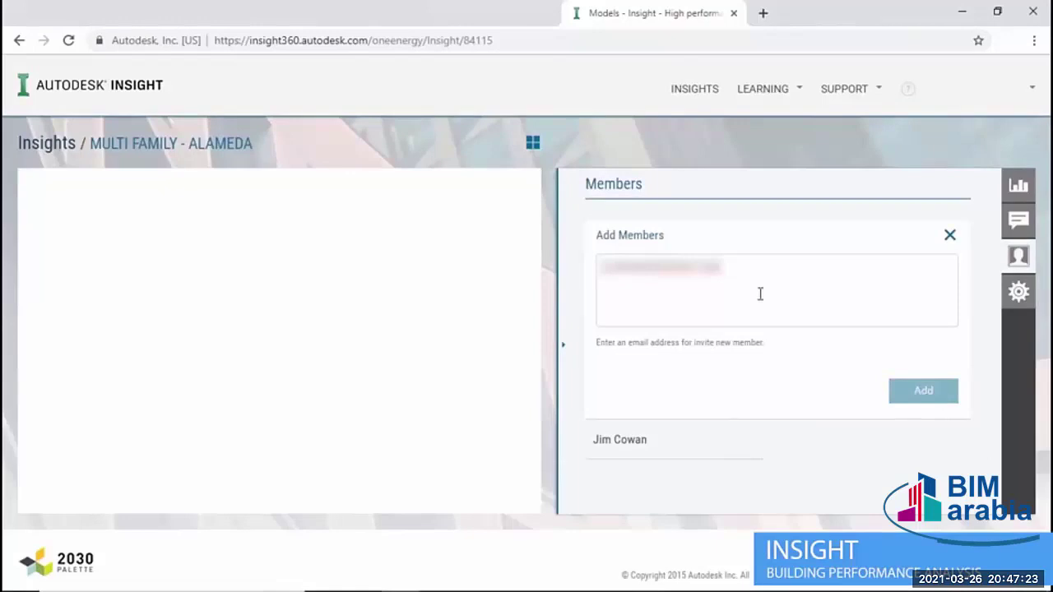
click(923, 393)
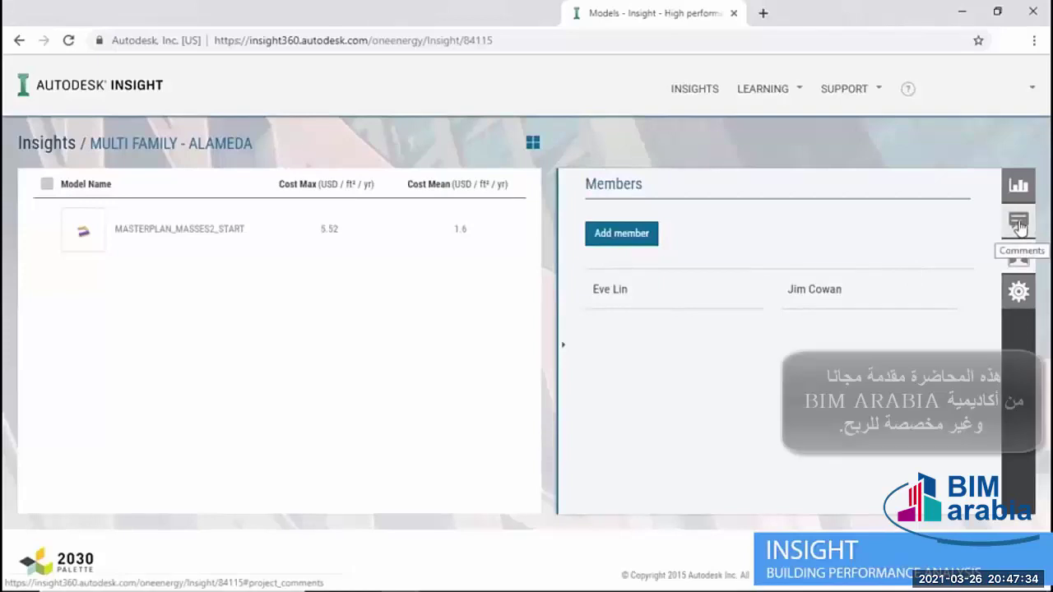
Post the comment '1ST MODEL UPLOADED' in the project's Comments panel
click(1018, 222)
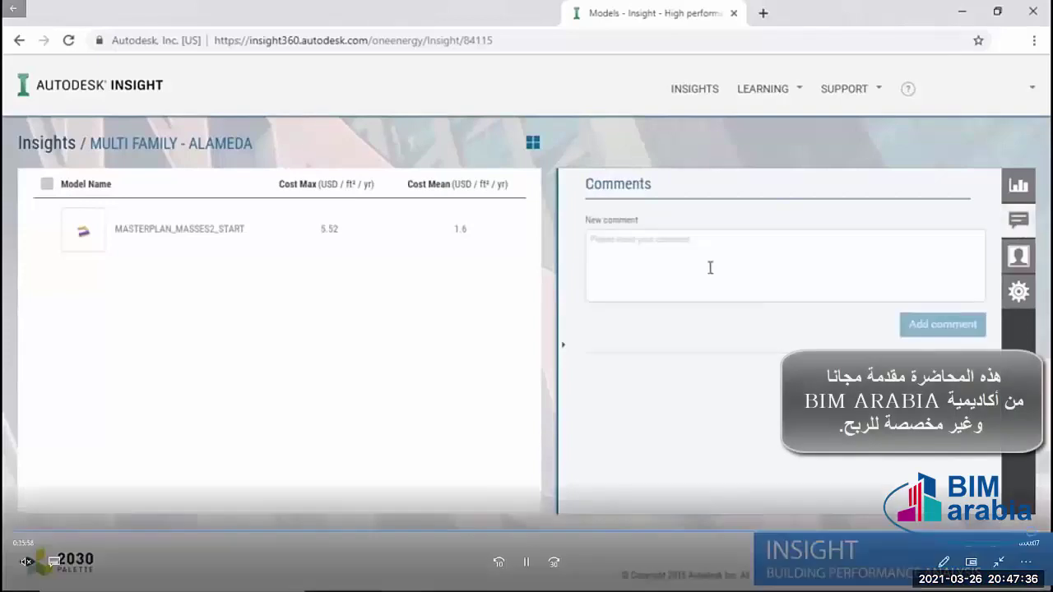
click(526, 562)
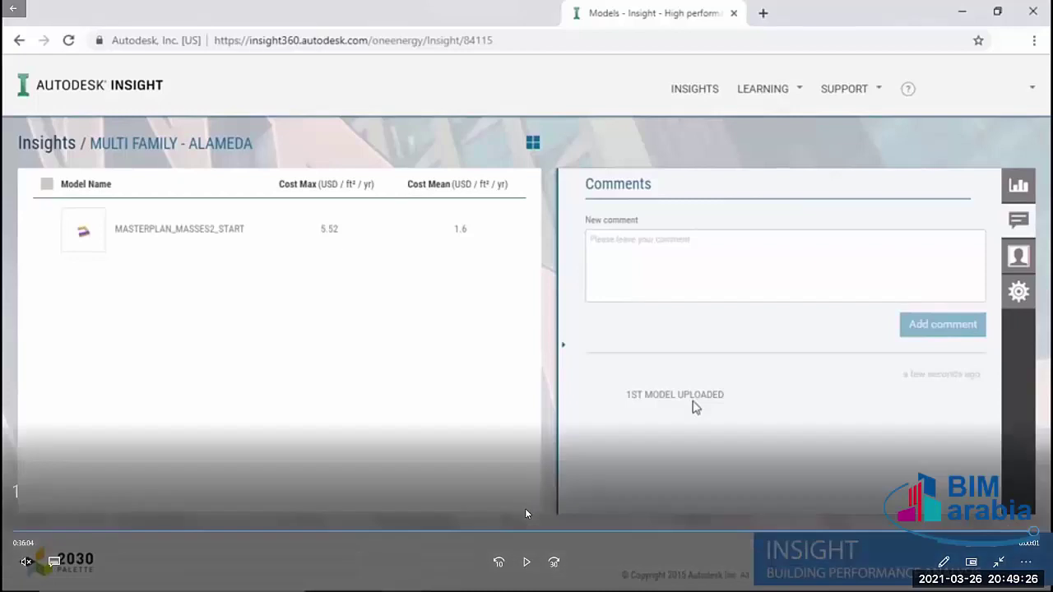
click(1000, 563)
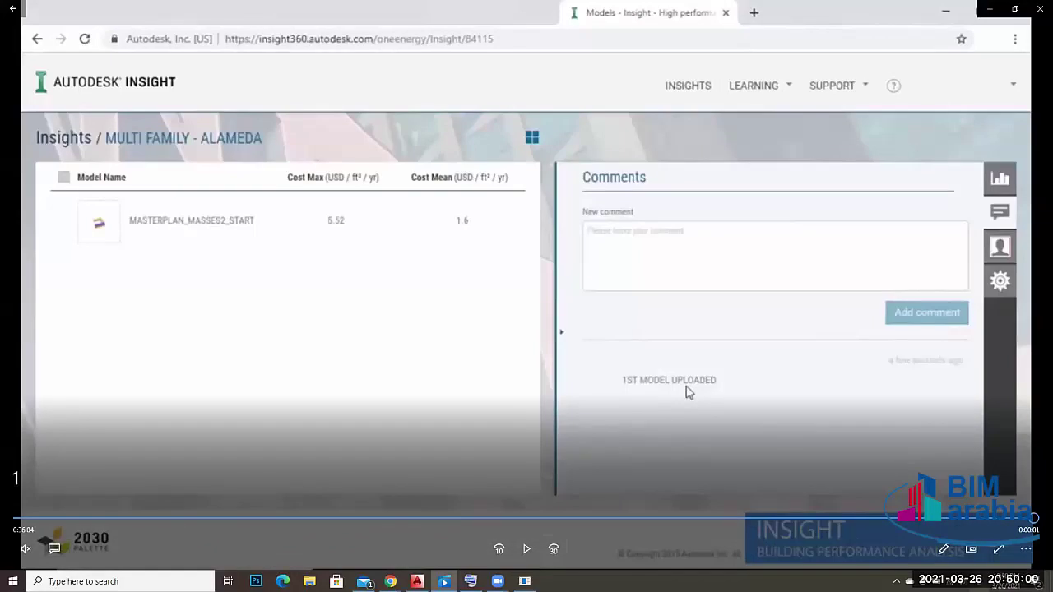
click(909, 581)
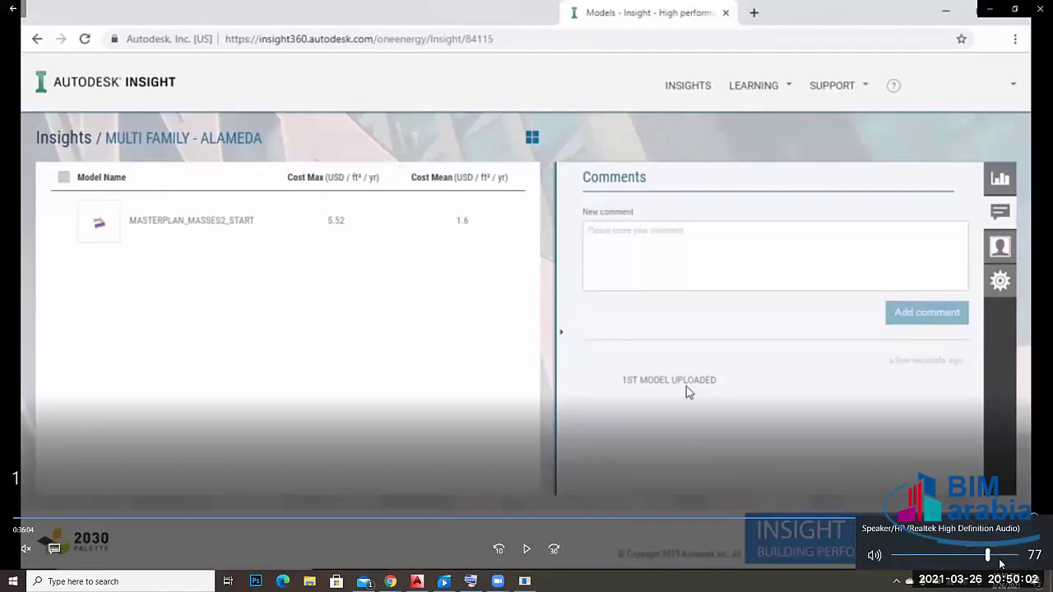
scroll(946, 554, up, 18)
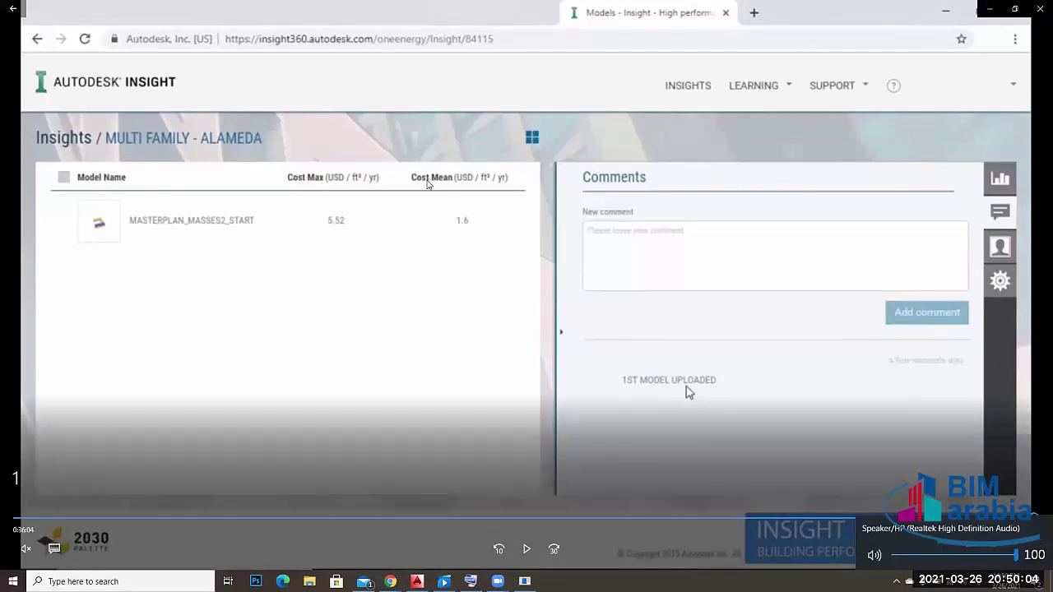